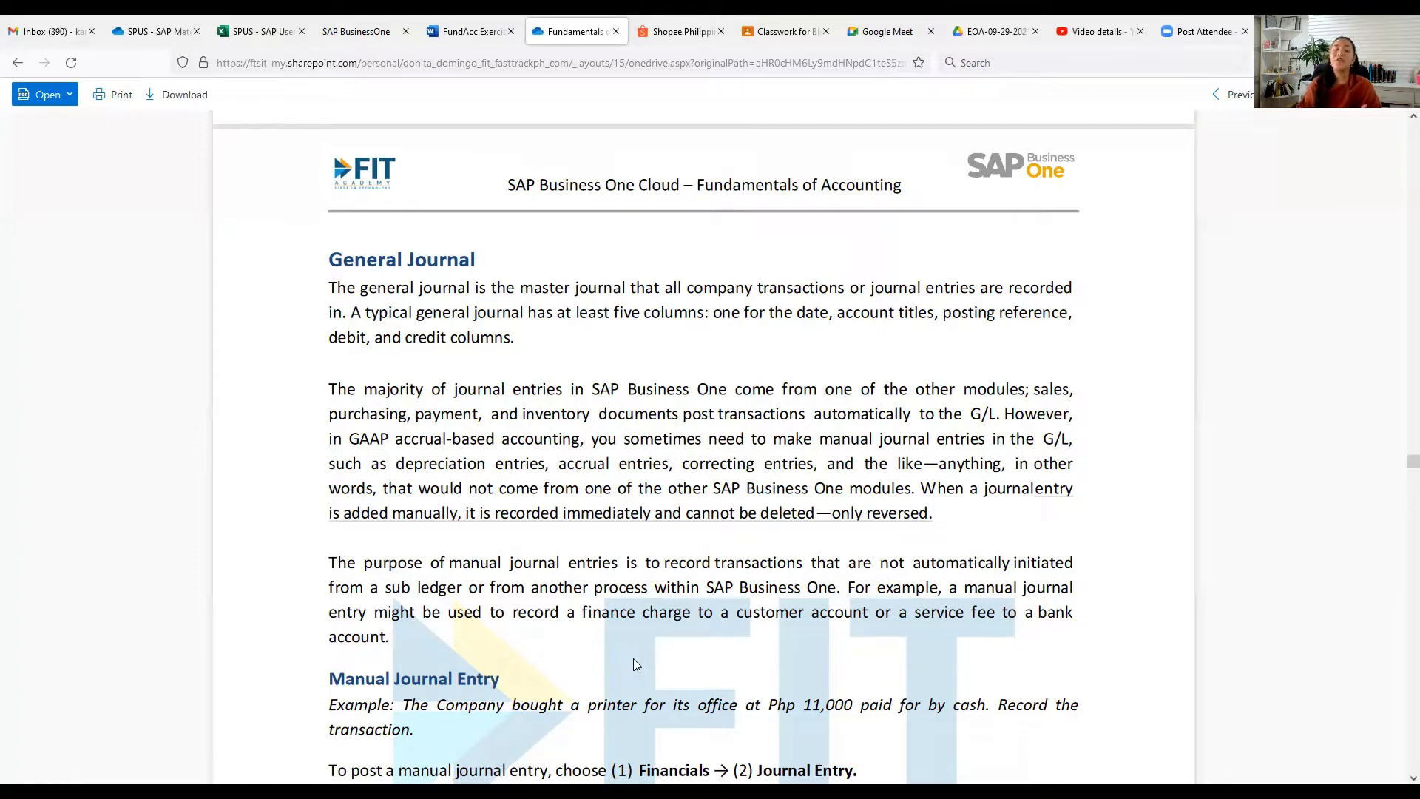
{"action": "scroll", "coordinate": [634, 658], "scroll_direction": "down", "scroll_amount": 2}
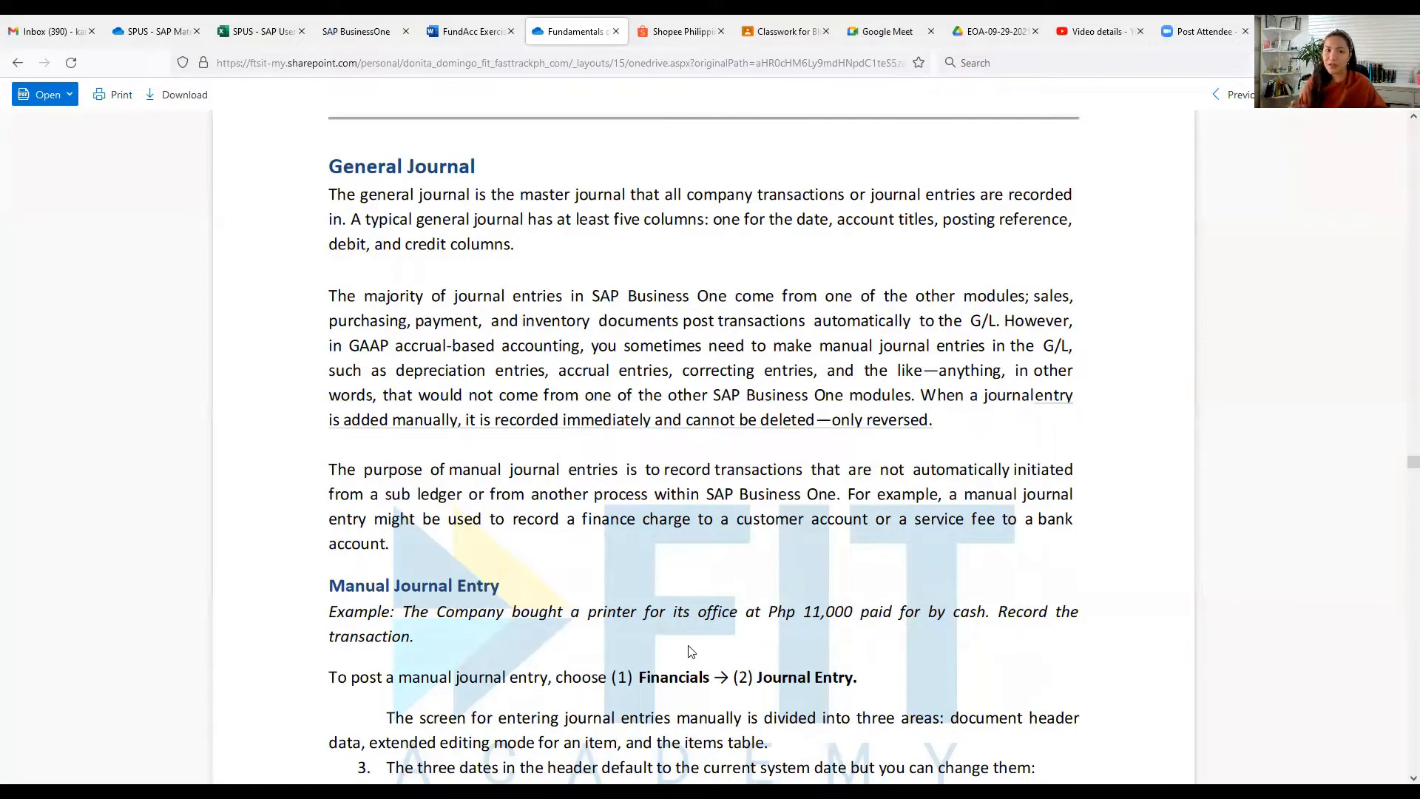
{"action": "scroll", "coordinate": [688, 649], "scroll_direction": "down", "scroll_amount": 2}
{"action": "scroll", "coordinate": [776, 599], "scroll_direction": "down", "scroll_amount": 2}
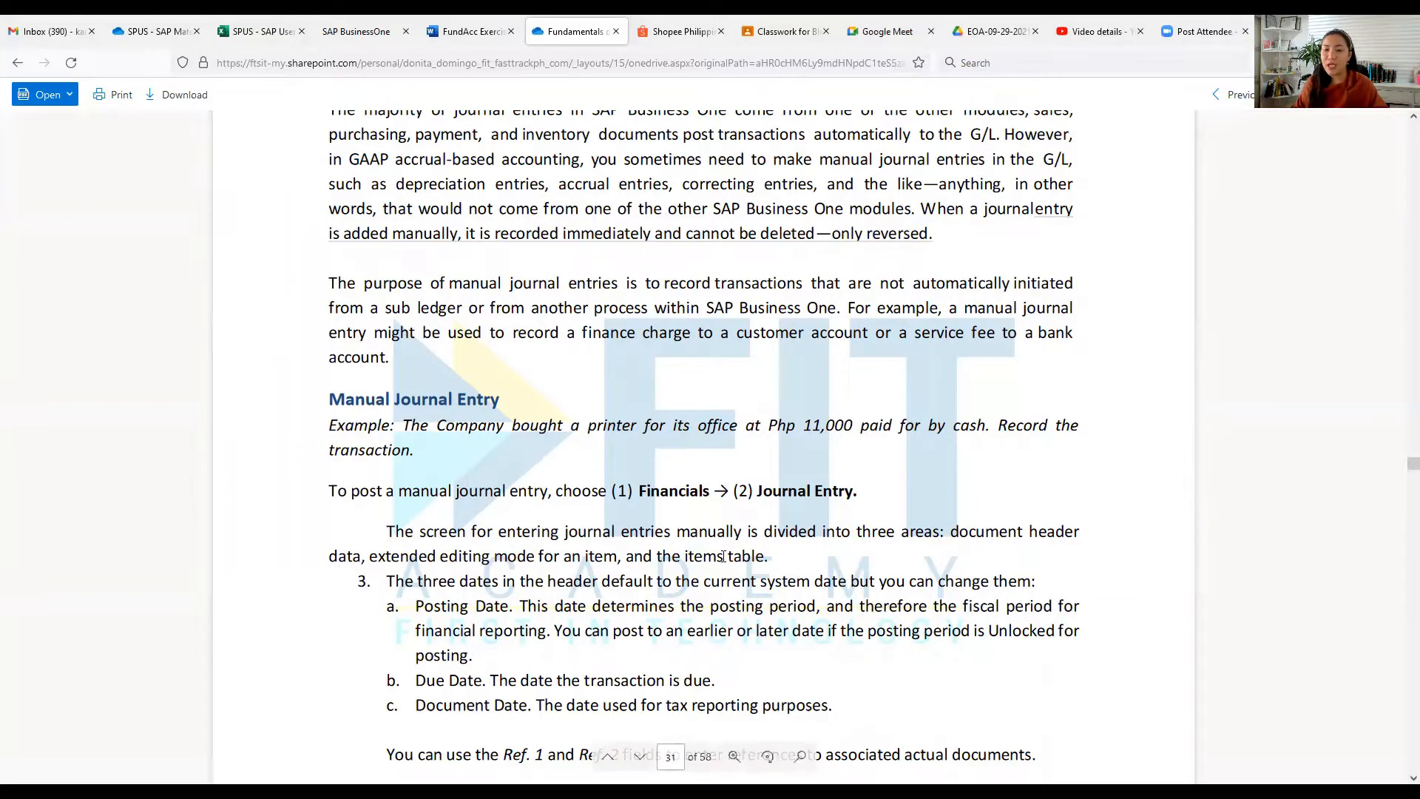
{"action": "scroll", "coordinate": [722, 558], "scroll_direction": "down", "scroll_amount": 3}
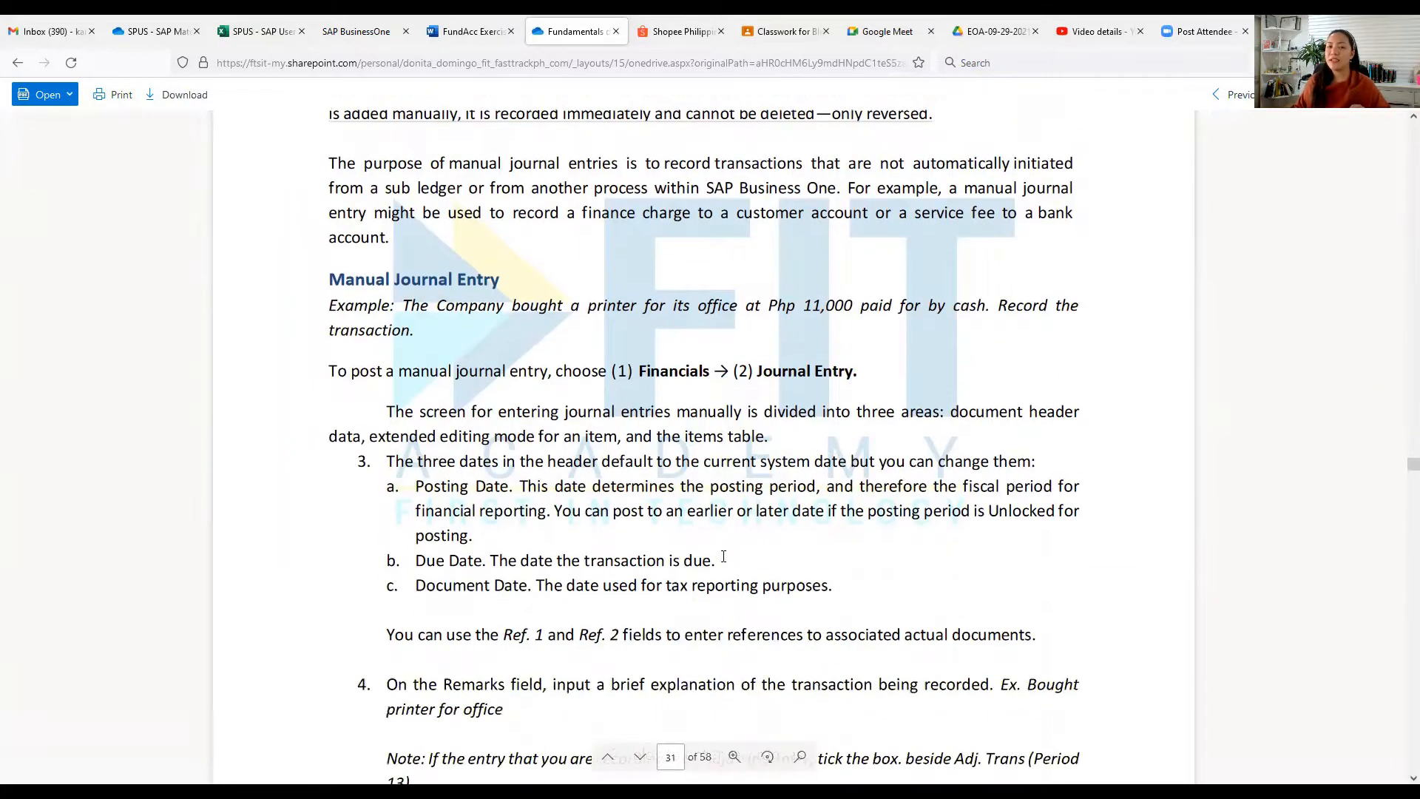
{"action": "scroll", "coordinate": [721, 557], "scroll_direction": "down", "scroll_amount": 2}
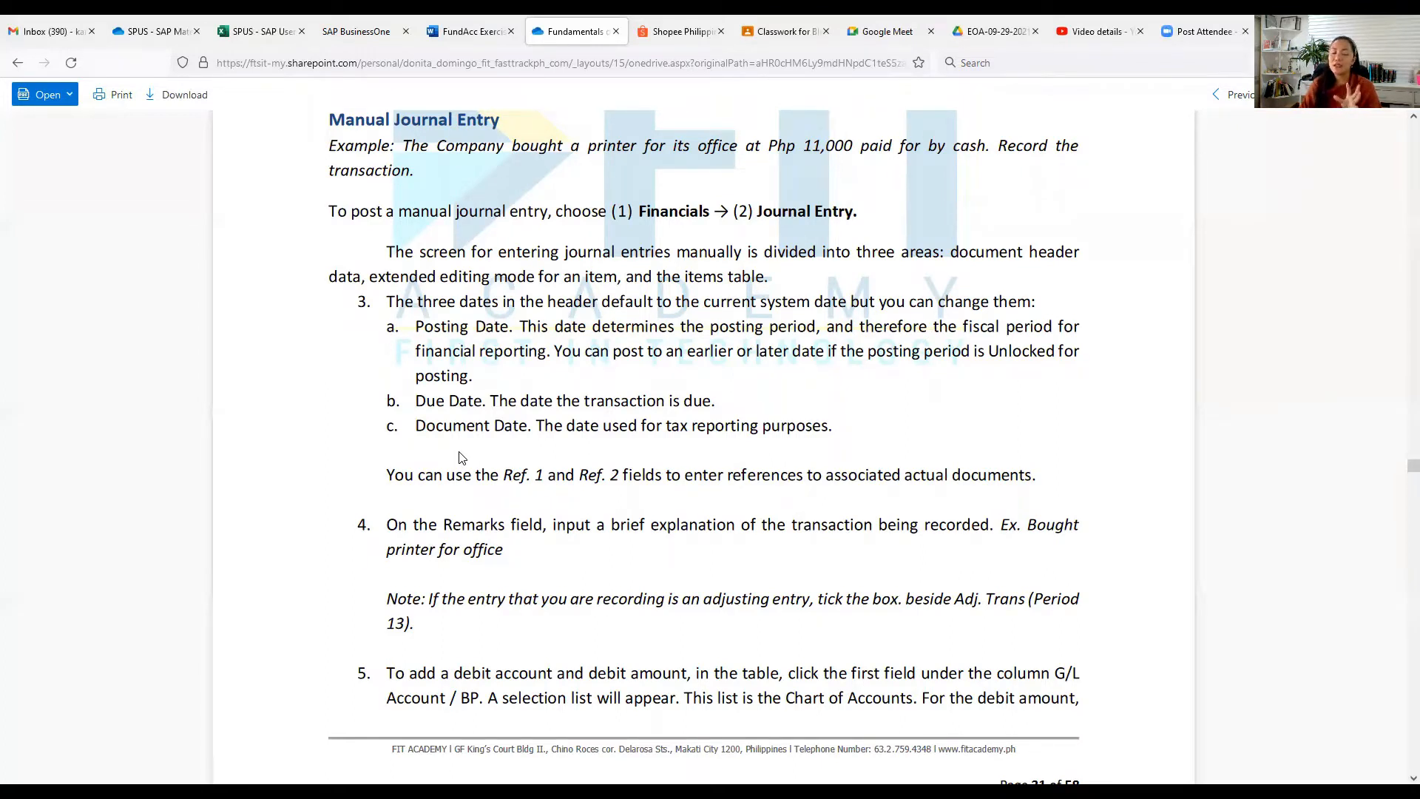
{"action": "scroll", "coordinate": [461, 455], "scroll_direction": "down", "scroll_amount": 2}
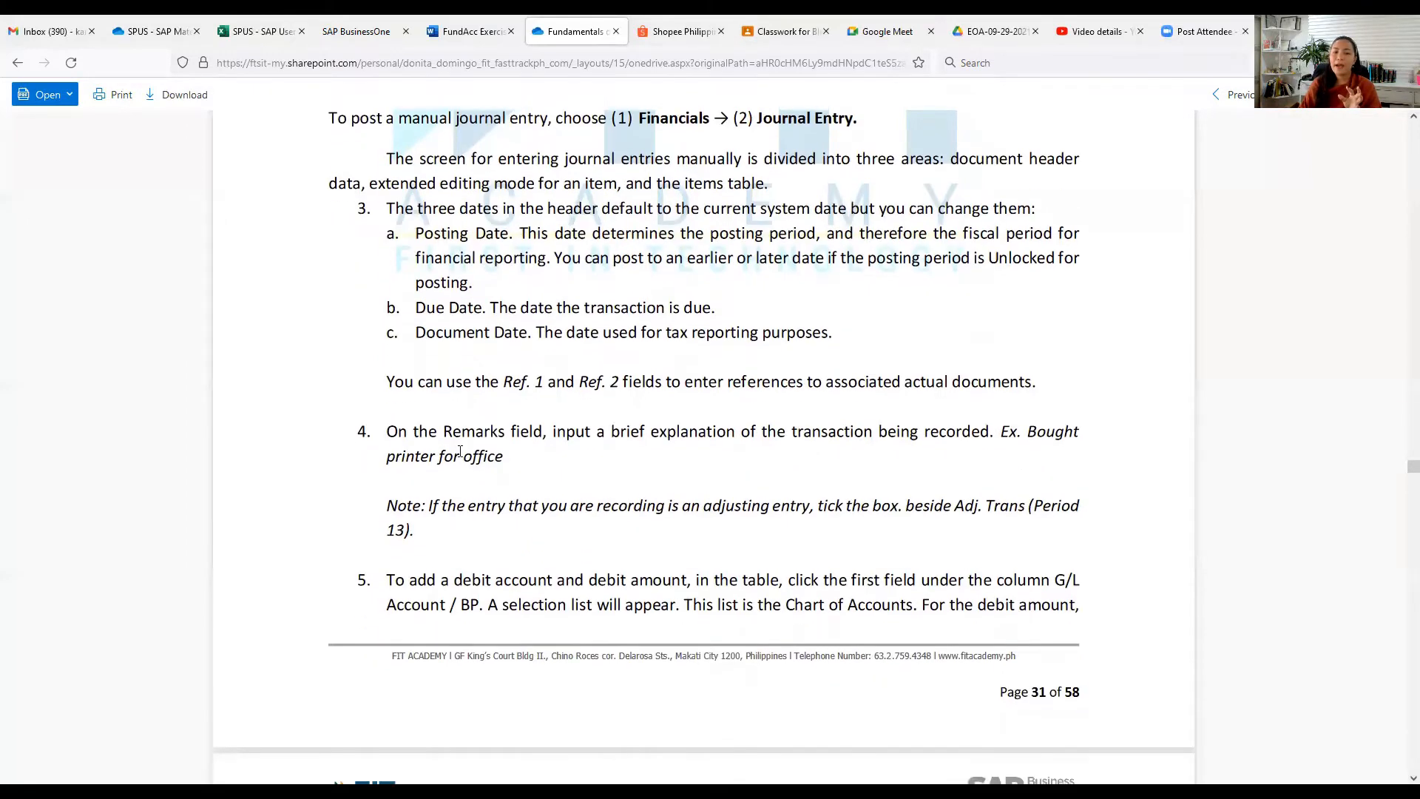
{"action": "scroll", "coordinate": [462, 478], "scroll_direction": "down", "scroll_amount": 2}
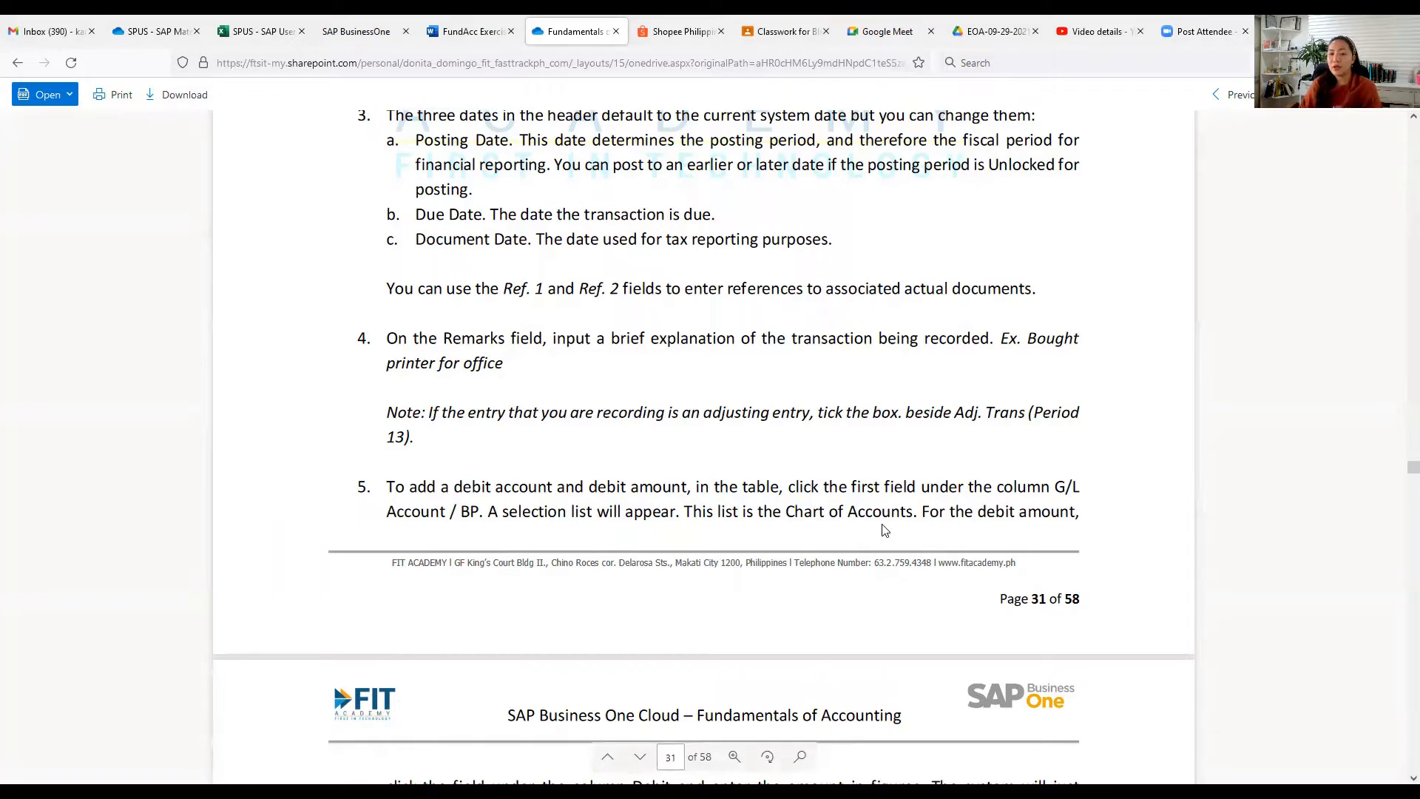
{"action": "scroll", "coordinate": [872, 544], "scroll_direction": "down", "scroll_amount": 2}
{"action": "scroll", "coordinate": [872, 545], "scroll_direction": "down", "scroll_amount": 4}
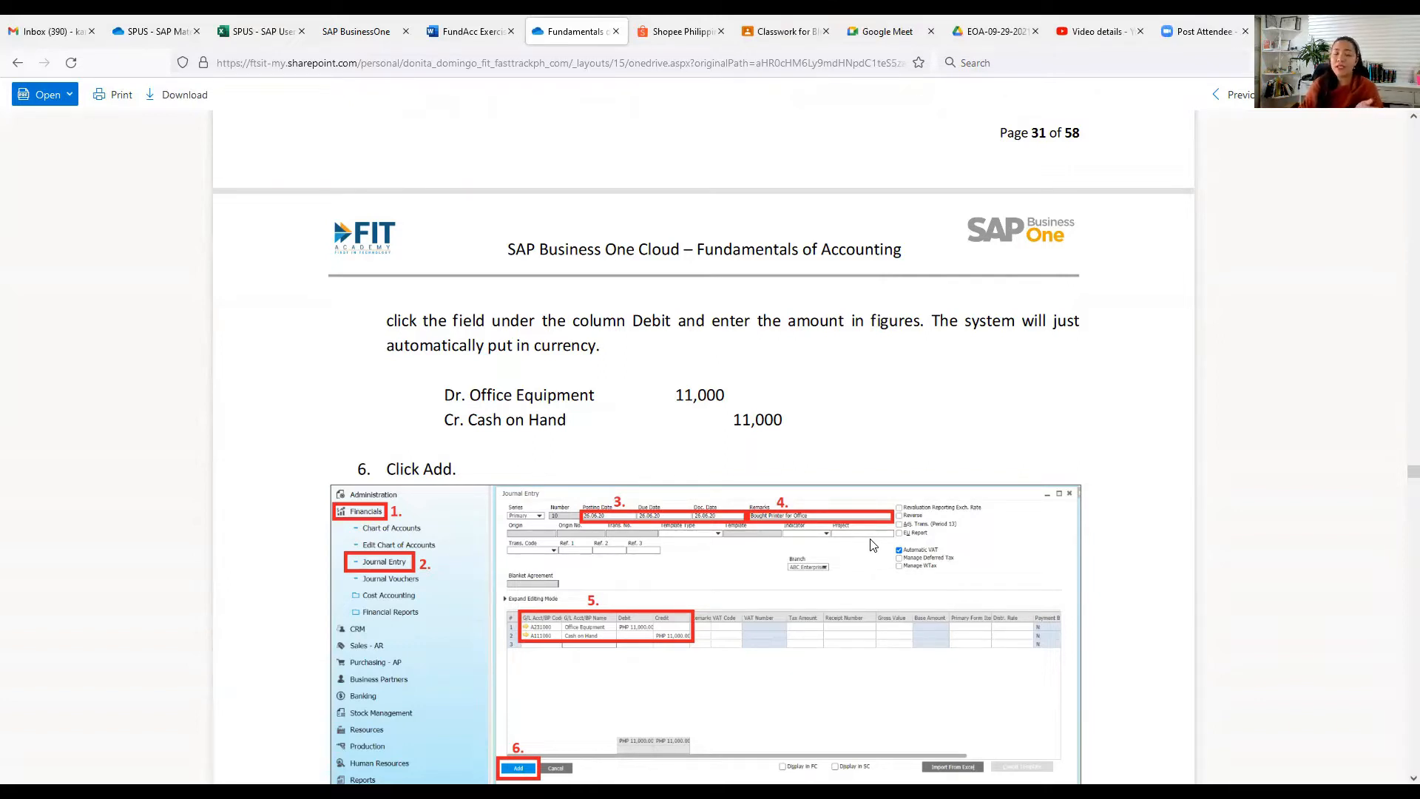
{"action": "scroll", "coordinate": [861, 614], "scroll_direction": "down", "scroll_amount": 3}
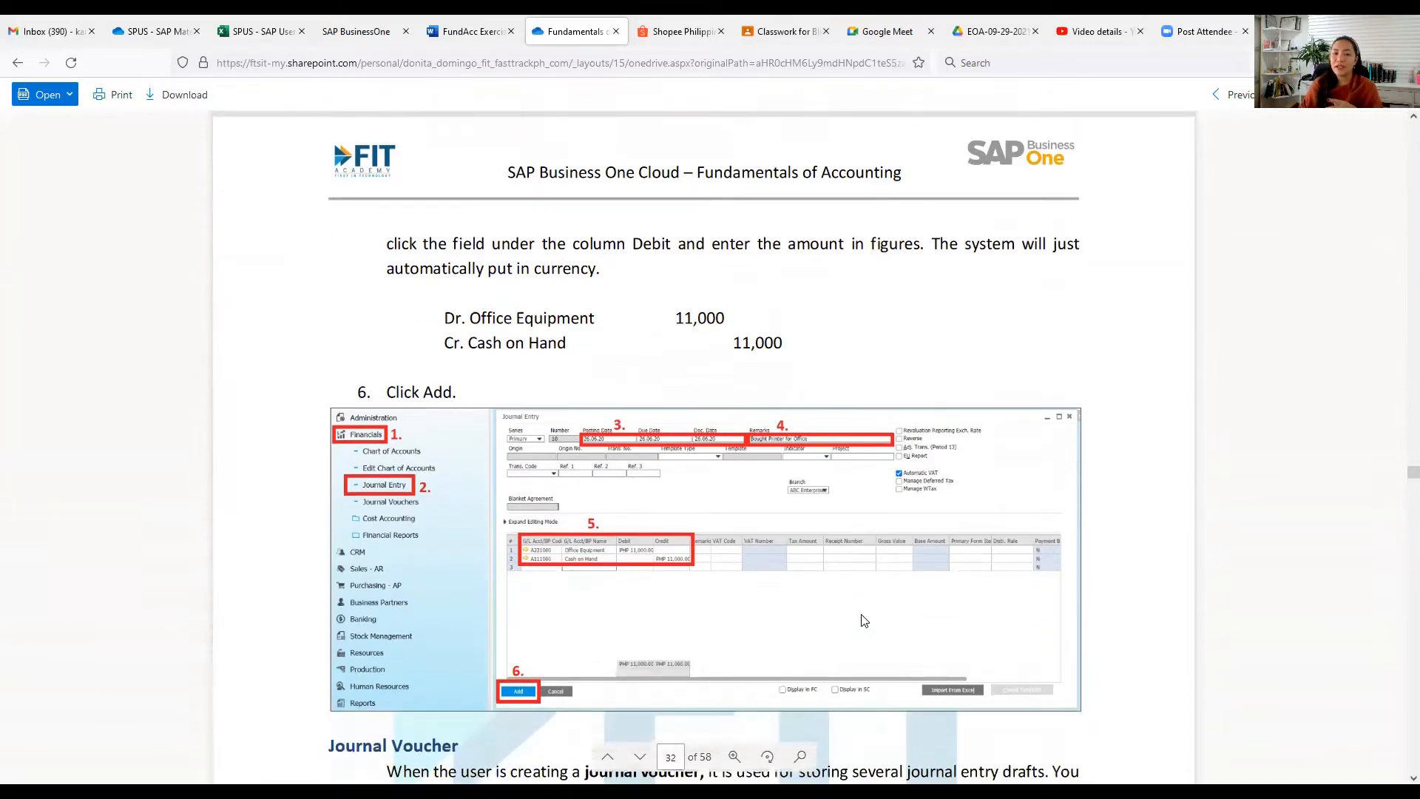
{"action": "scroll", "coordinate": [862, 614], "scroll_direction": "down", "scroll_amount": 2}
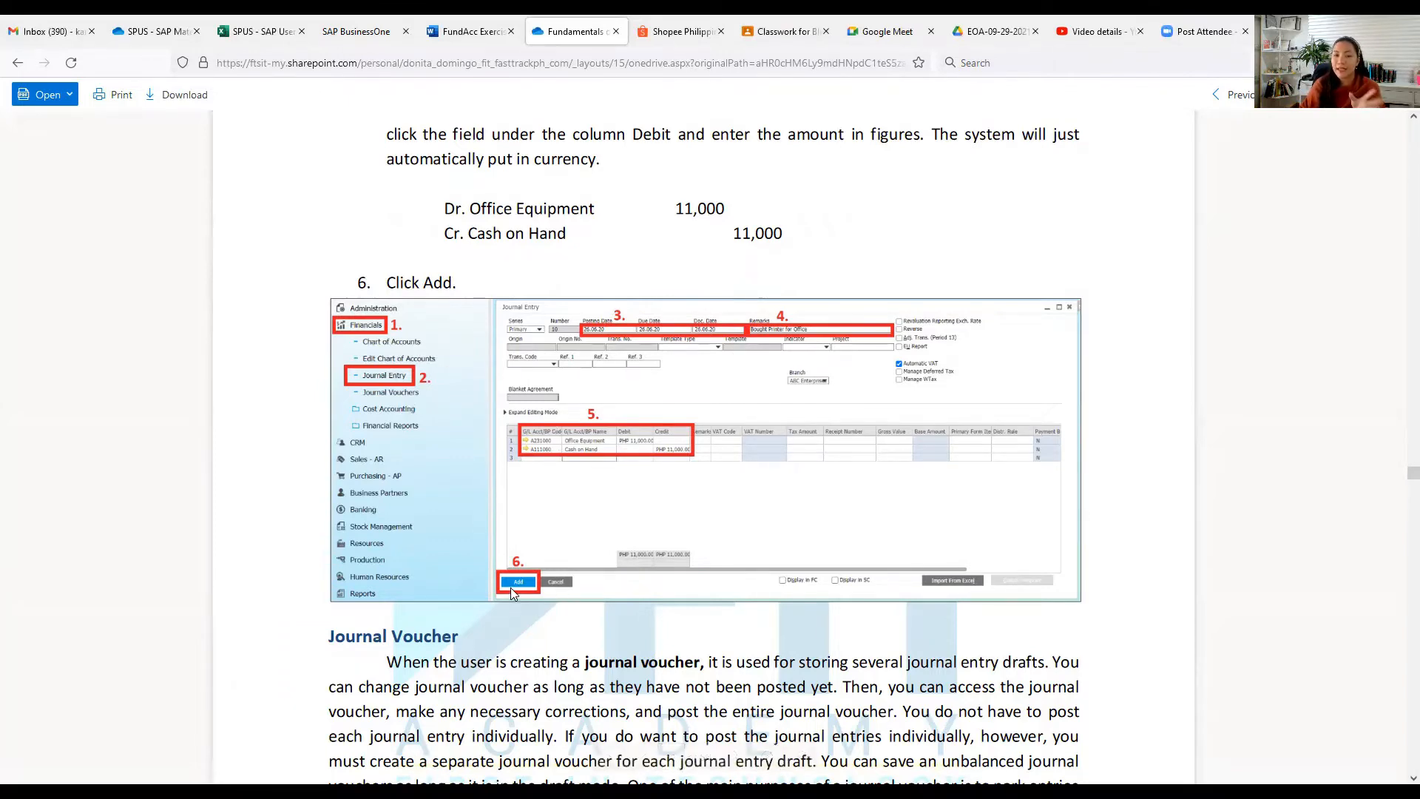
{"action": "scroll", "coordinate": [510, 594], "scroll_direction": "down", "scroll_amount": 3}
{"action": "scroll", "coordinate": [509, 594], "scroll_direction": "down", "scroll_amount": 3}
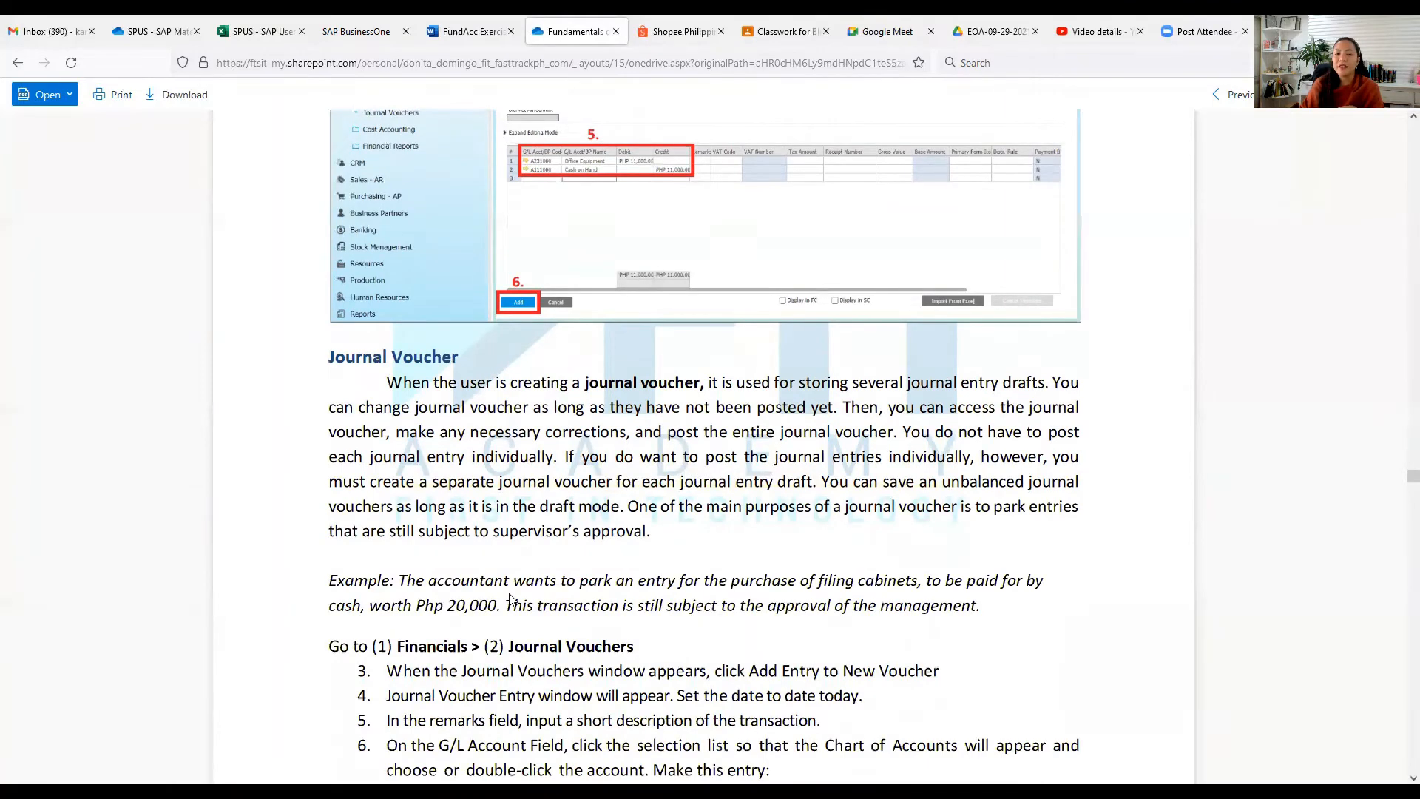
{"action": "scroll", "coordinate": [510, 595], "scroll_direction": "down", "scroll_amount": 2}
{"action": "scroll", "coordinate": [510, 596], "scroll_direction": "up", "scroll_amount": 1}
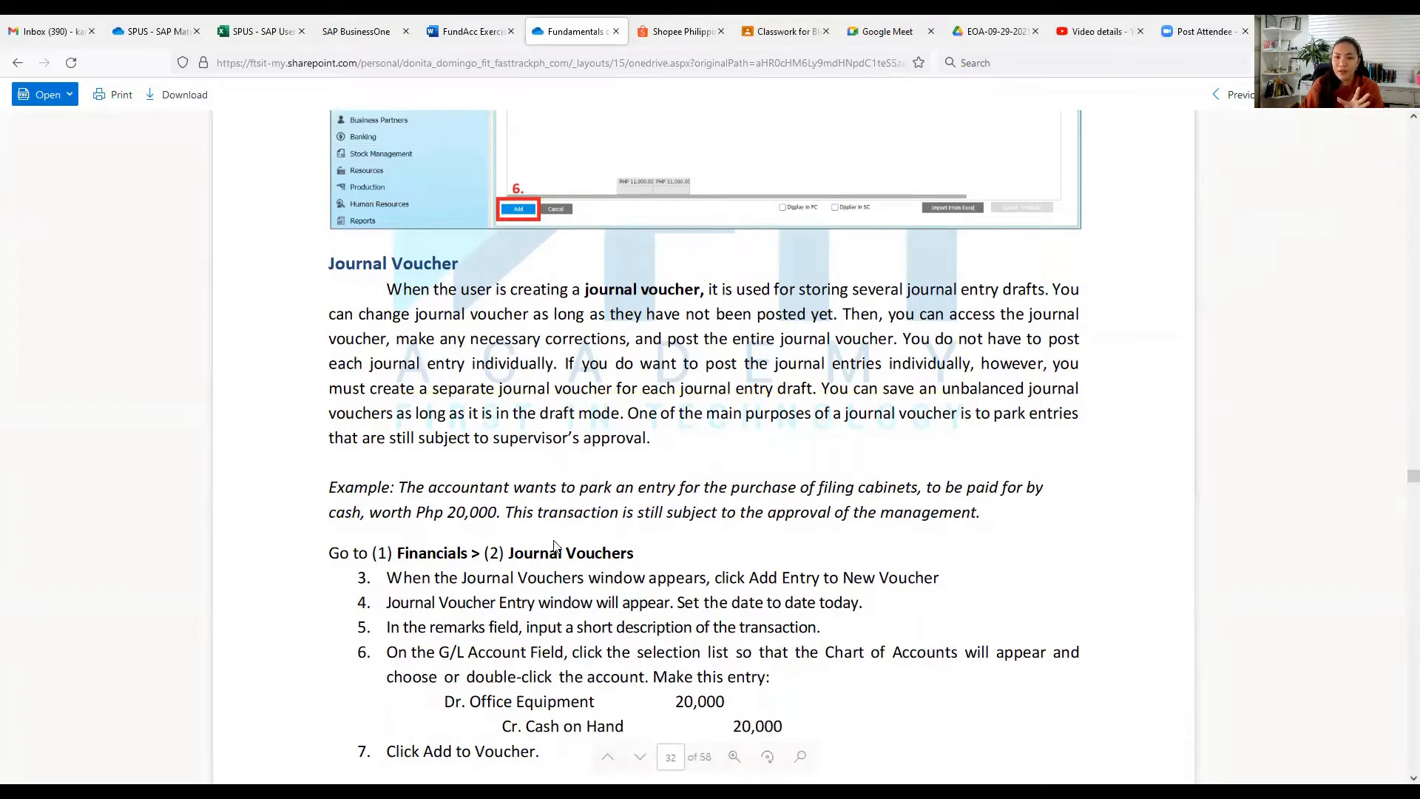
{"action": "scroll", "coordinate": [555, 547], "scroll_direction": "down", "scroll_amount": 3}
{"action": "scroll", "coordinate": [560, 555], "scroll_direction": "down", "scroll_amount": 3}
{"action": "scroll", "coordinate": [567, 571], "scroll_direction": "down", "scroll_amount": 4}
{"action": "scroll", "coordinate": [567, 578], "scroll_direction": "up", "scroll_amount": 3}
{"action": "scroll", "coordinate": [567, 577], "scroll_direction": "up", "scroll_amount": 4}
{"action": "scroll", "coordinate": [567, 577], "scroll_direction": "up", "scroll_amount": 4}
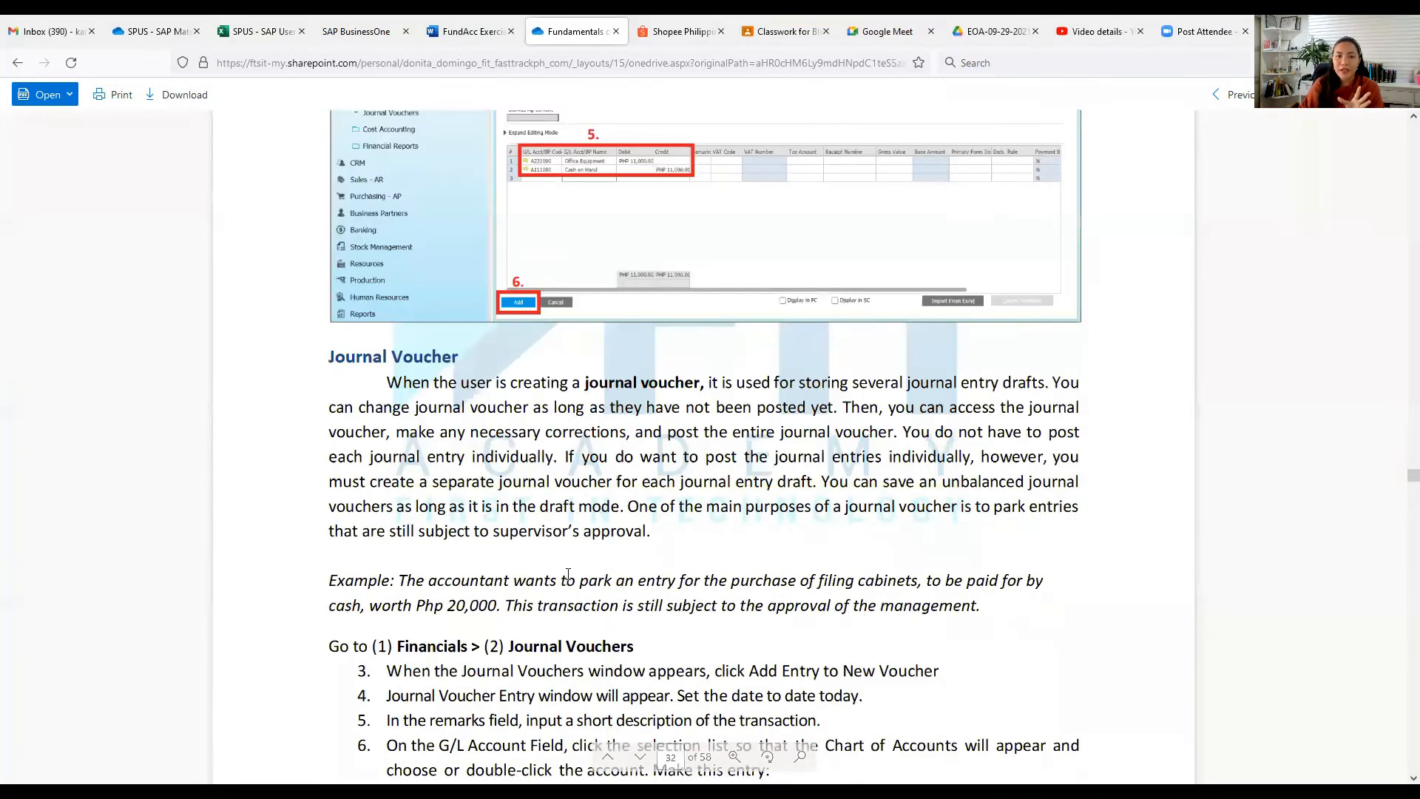
{"action": "scroll", "coordinate": [566, 575], "scroll_direction": "up", "scroll_amount": 2}
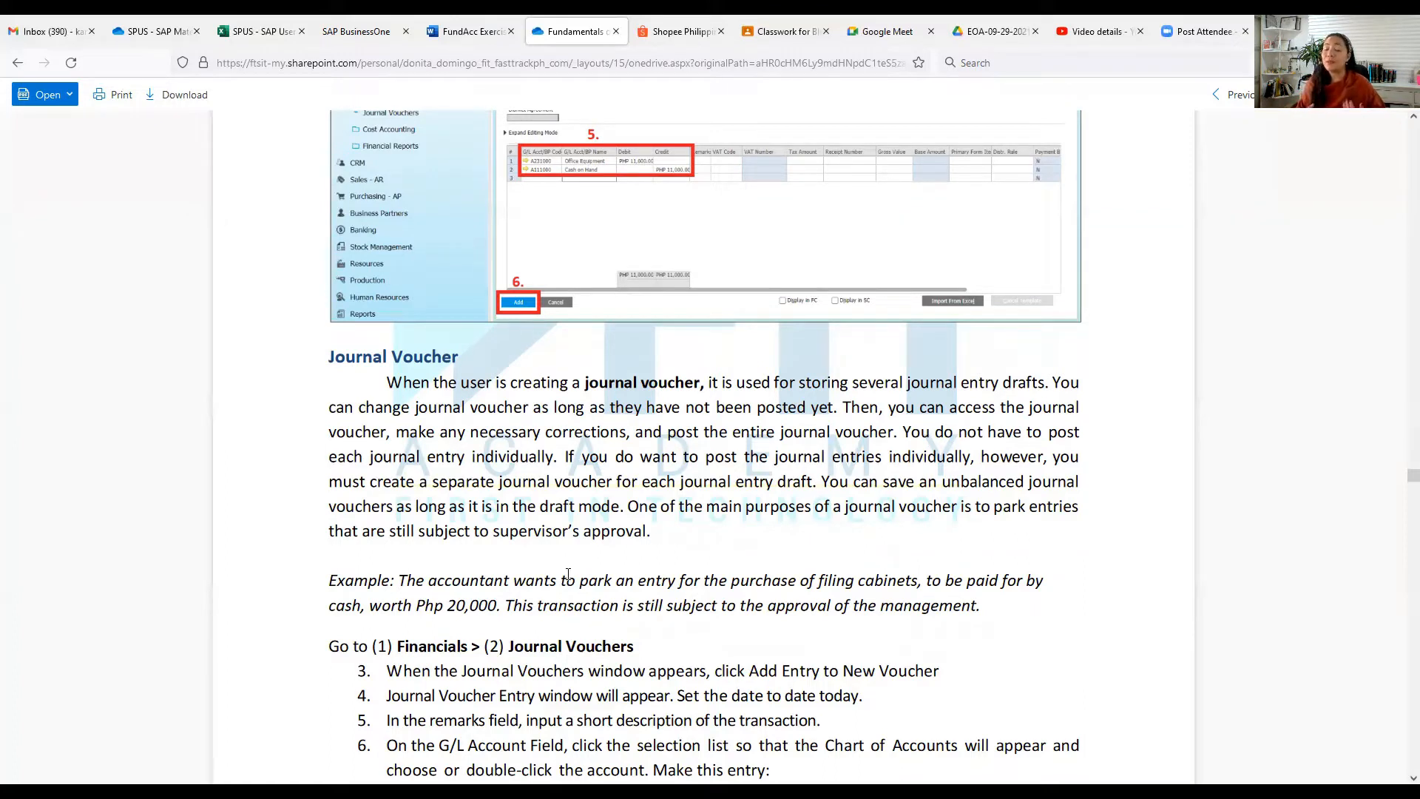
{"action": "scroll", "coordinate": [569, 573], "scroll_direction": "down", "scroll_amount": 3}
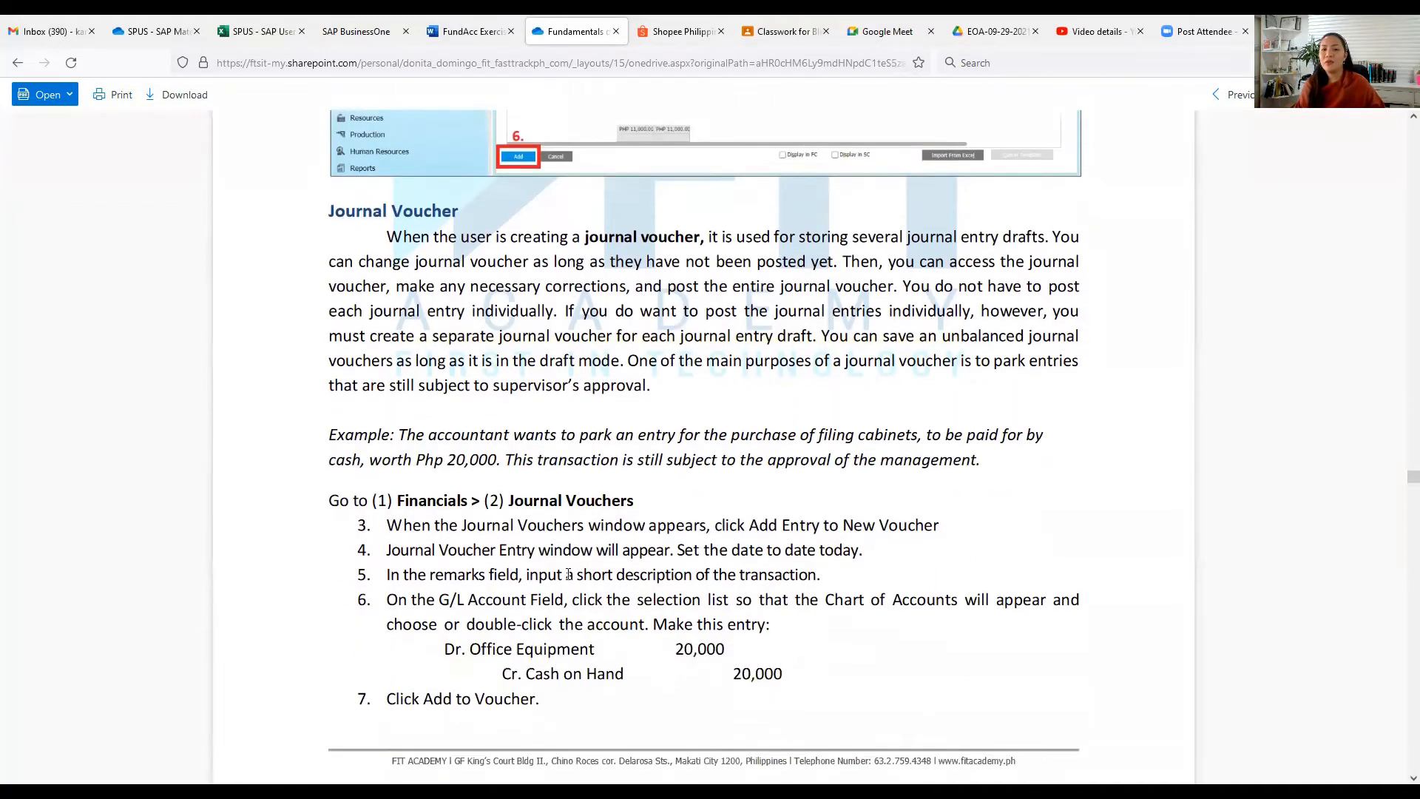
{"action": "scroll", "coordinate": [568, 572], "scroll_direction": "down", "scroll_amount": 2}
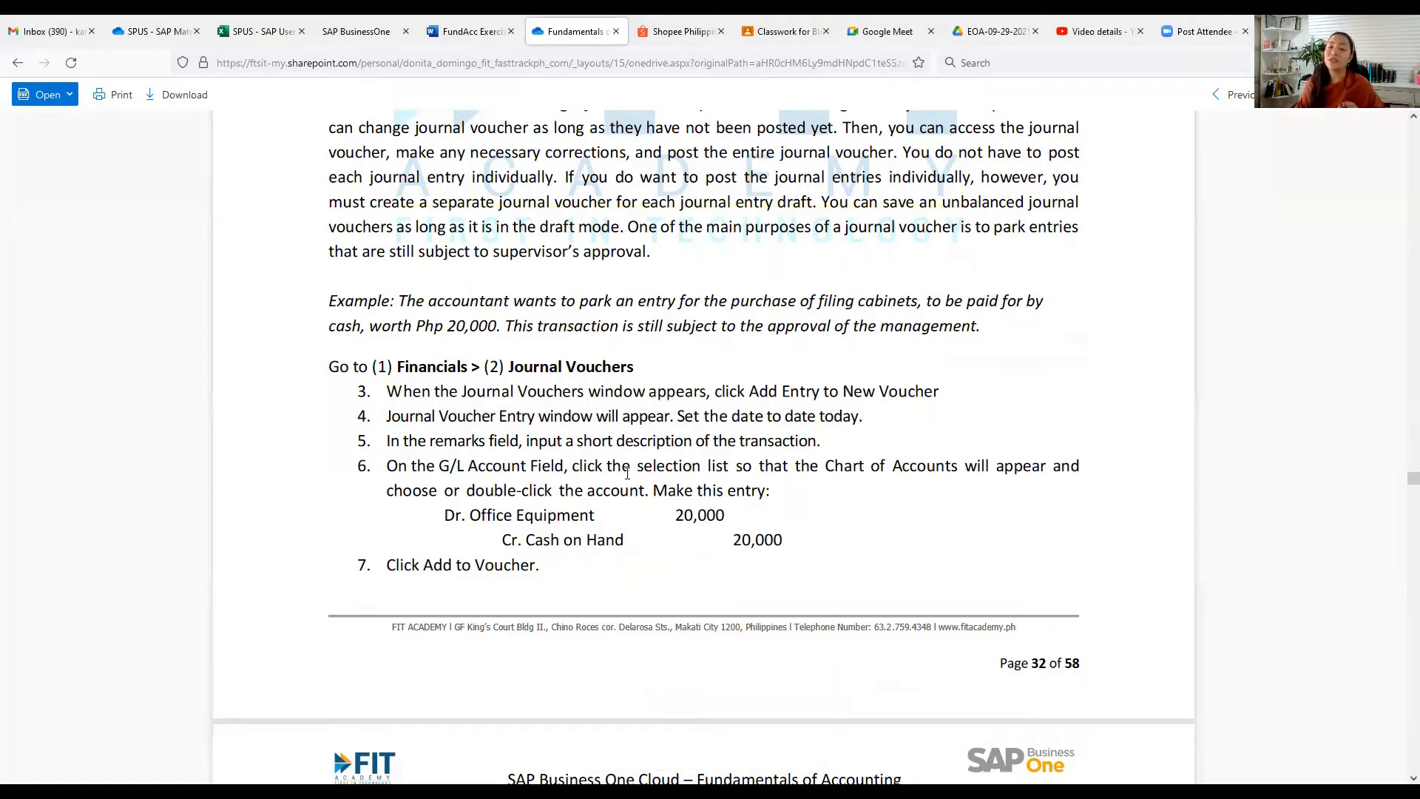
{"action": "mouse_move", "coordinate": [566, 595]}
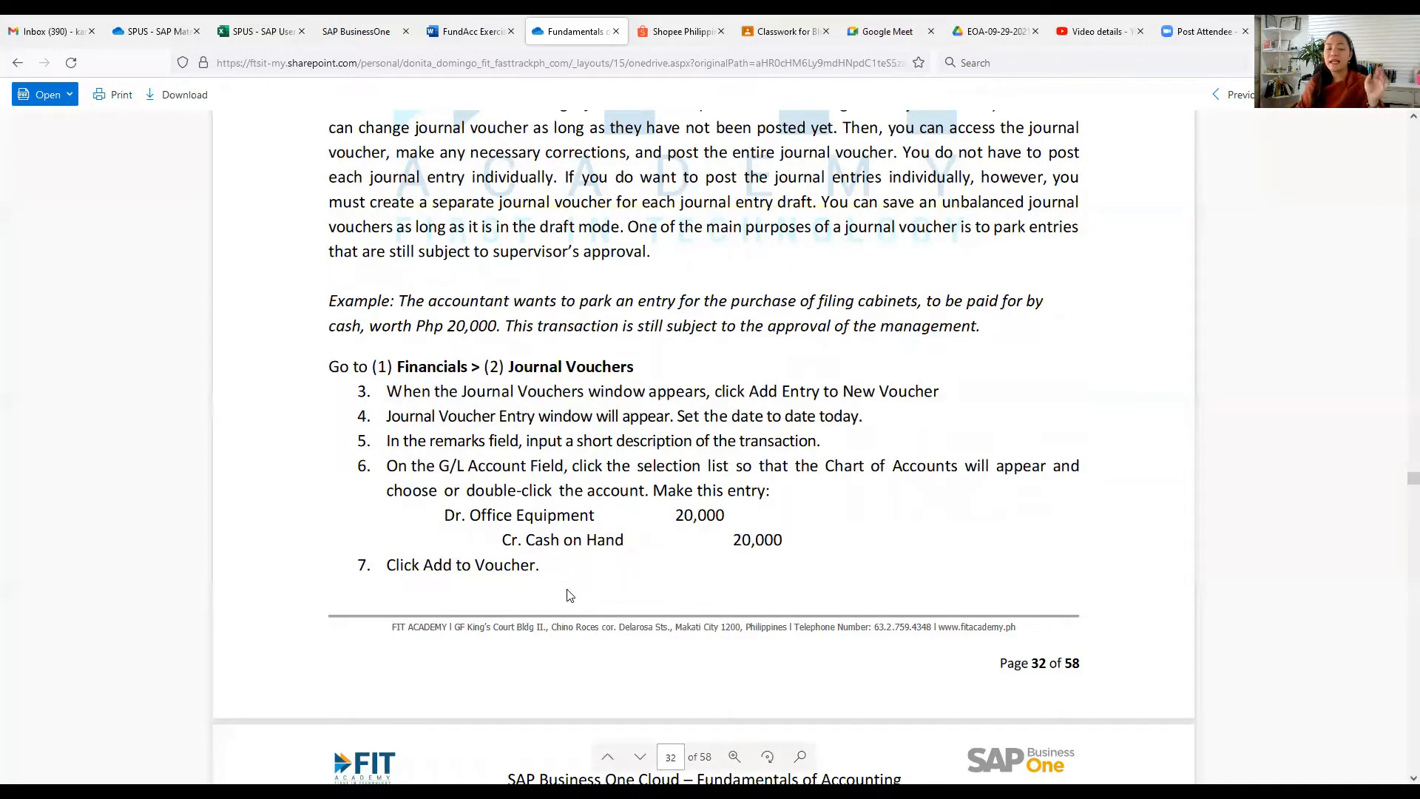
{"action": "scroll", "coordinate": [563, 588], "scroll_direction": "down", "scroll_amount": 5}
{"action": "scroll", "coordinate": [566, 593], "scroll_direction": "down", "scroll_amount": 5}
{"action": "scroll", "coordinate": [566, 592], "scroll_direction": "down", "scroll_amount": 3}
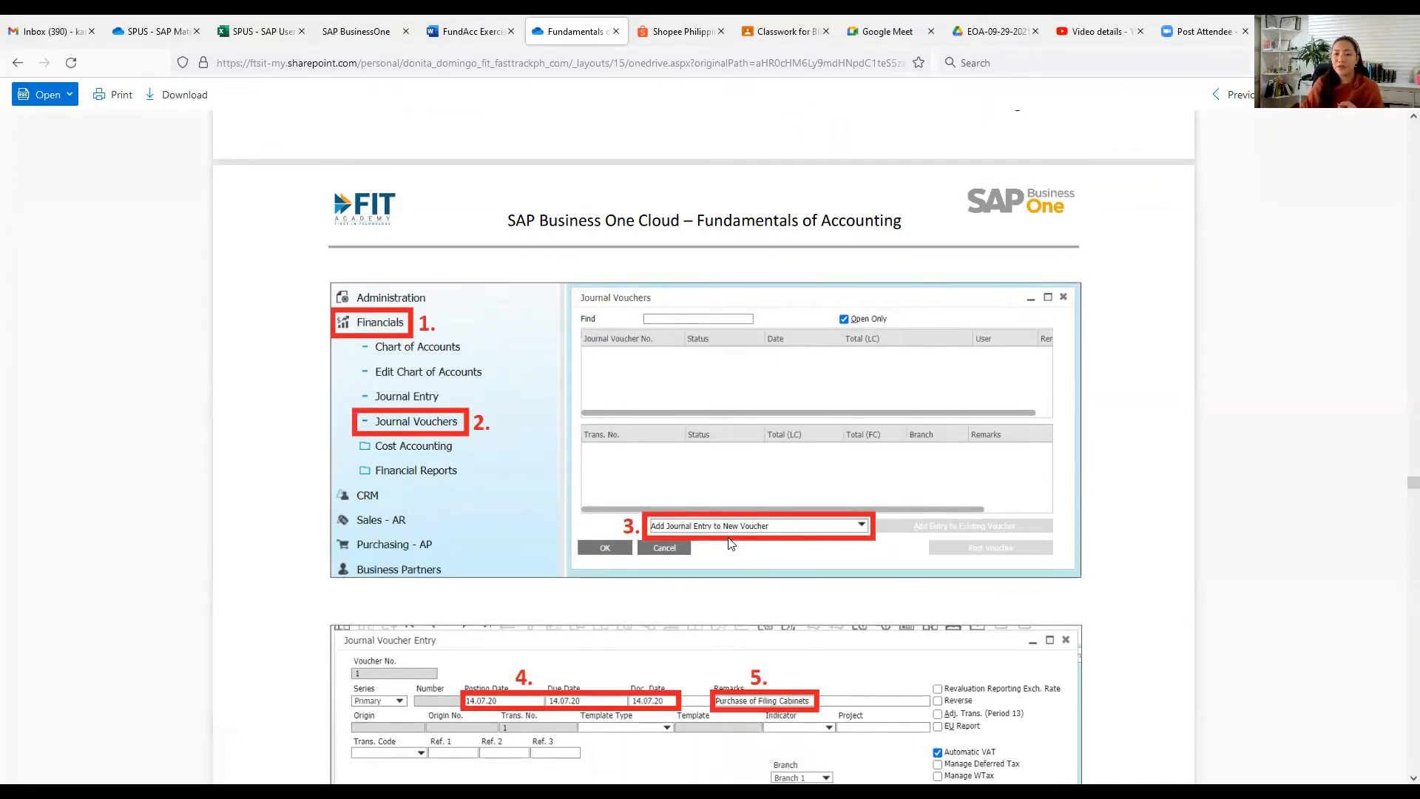
{"action": "scroll", "coordinate": [730, 533], "scroll_direction": "down", "scroll_amount": 2}
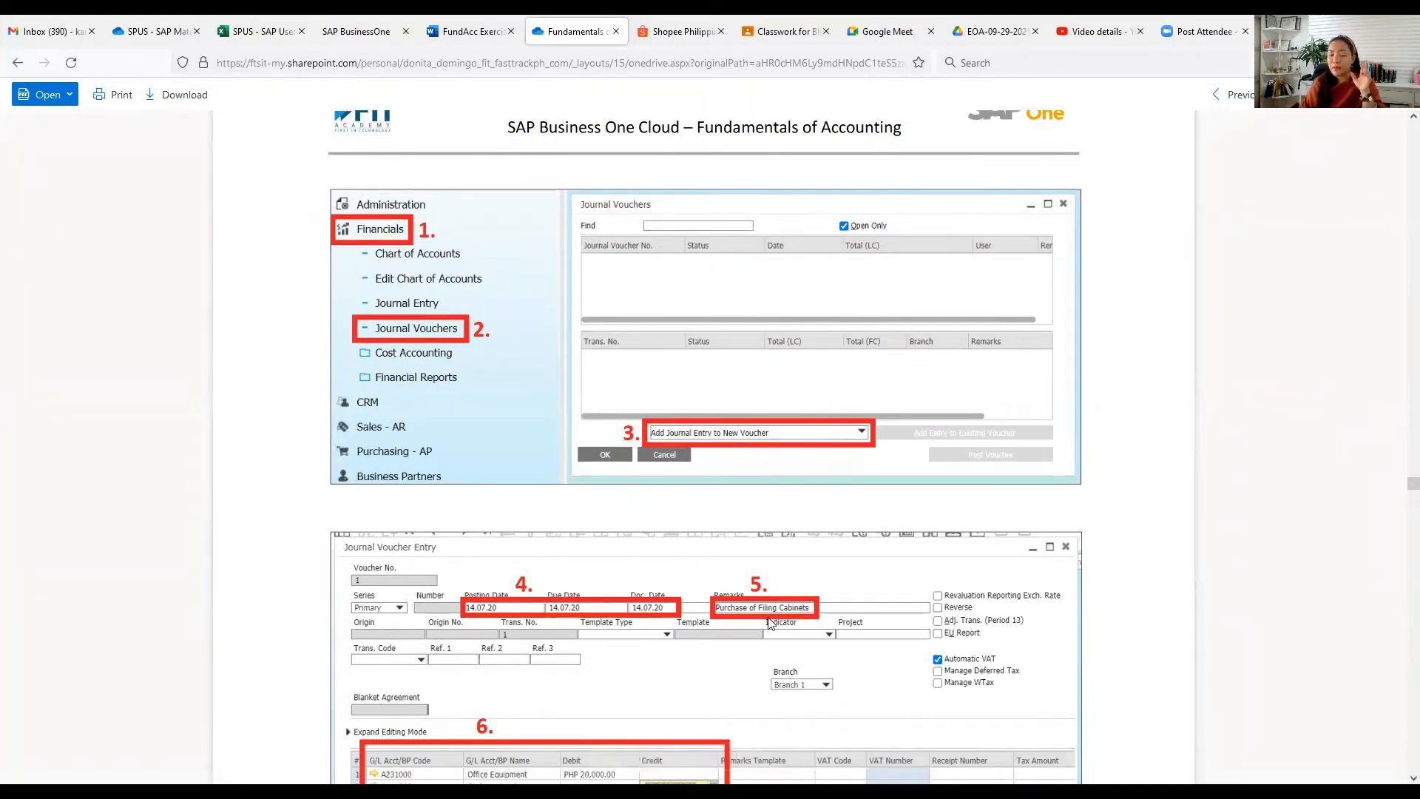
{"action": "scroll", "coordinate": [769, 624], "scroll_direction": "down", "scroll_amount": 3}
{"action": "scroll", "coordinate": [721, 499], "scroll_direction": "down", "scroll_amount": 1}
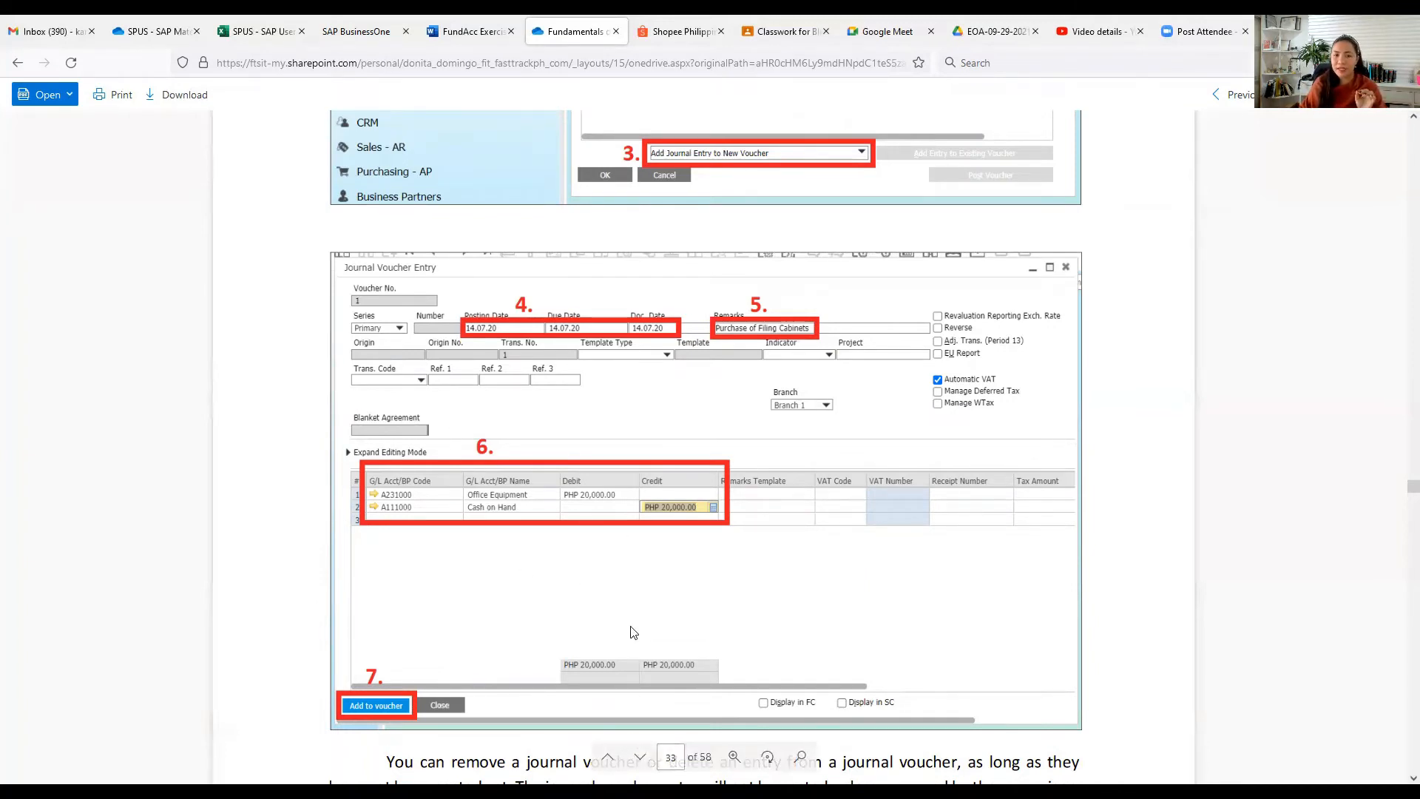
{"action": "scroll", "coordinate": [390, 702], "scroll_direction": "down", "scroll_amount": 3}
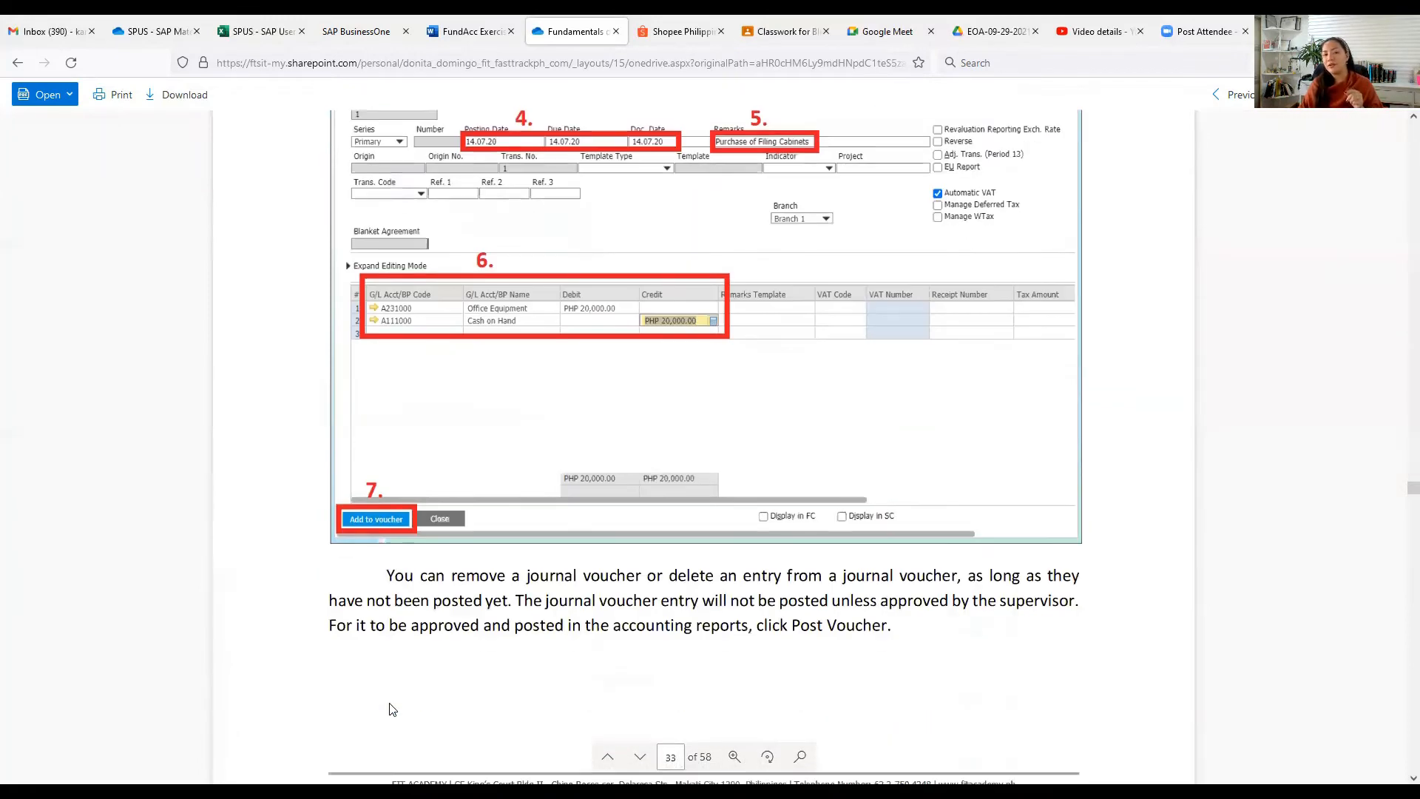
{"action": "scroll", "coordinate": [390, 708], "scroll_direction": "down", "scroll_amount": 2}
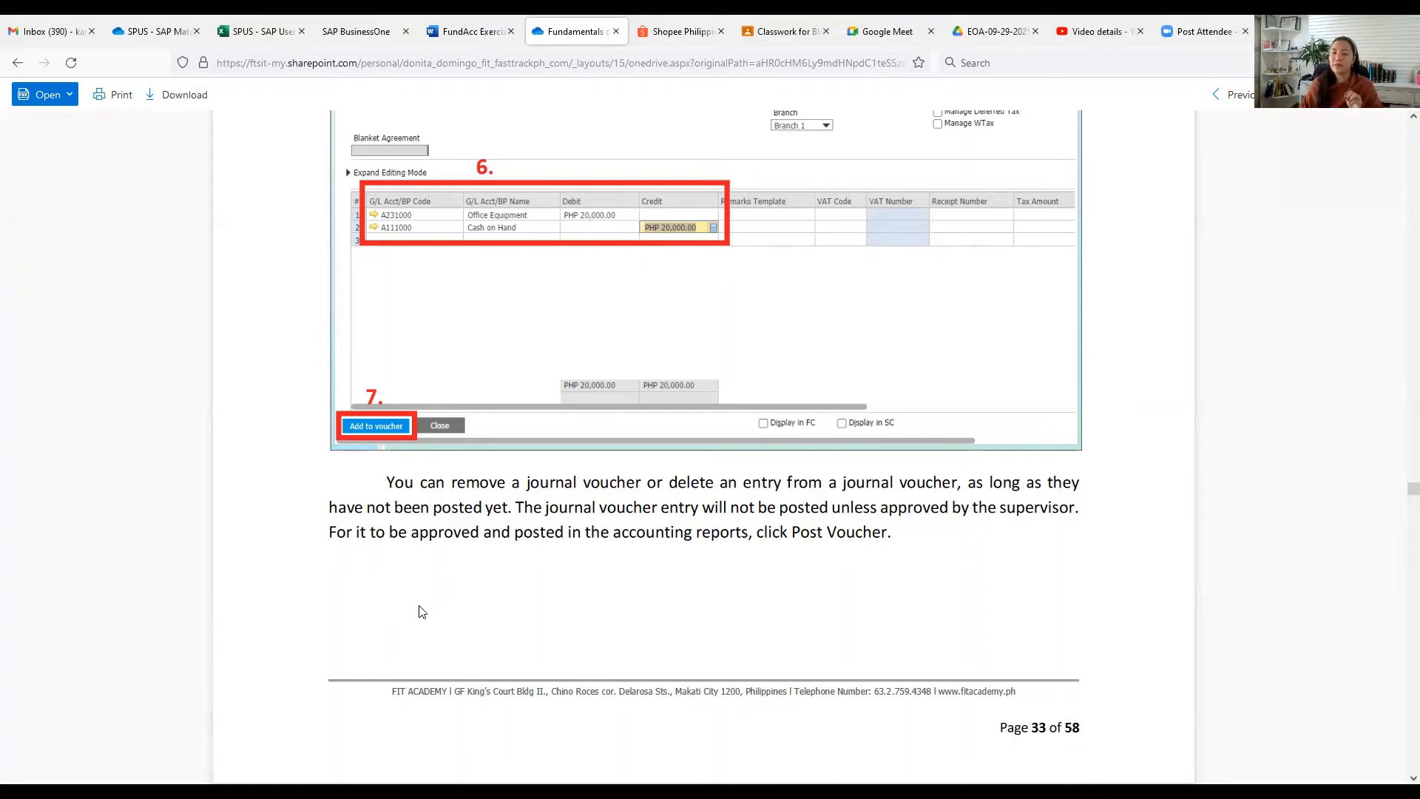
{"action": "scroll", "coordinate": [419, 611], "scroll_direction": "down", "scroll_amount": 3}
{"action": "scroll", "coordinate": [419, 612], "scroll_direction": "down", "scroll_amount": 3}
{"action": "scroll", "coordinate": [418, 612], "scroll_direction": "down", "scroll_amount": 2}
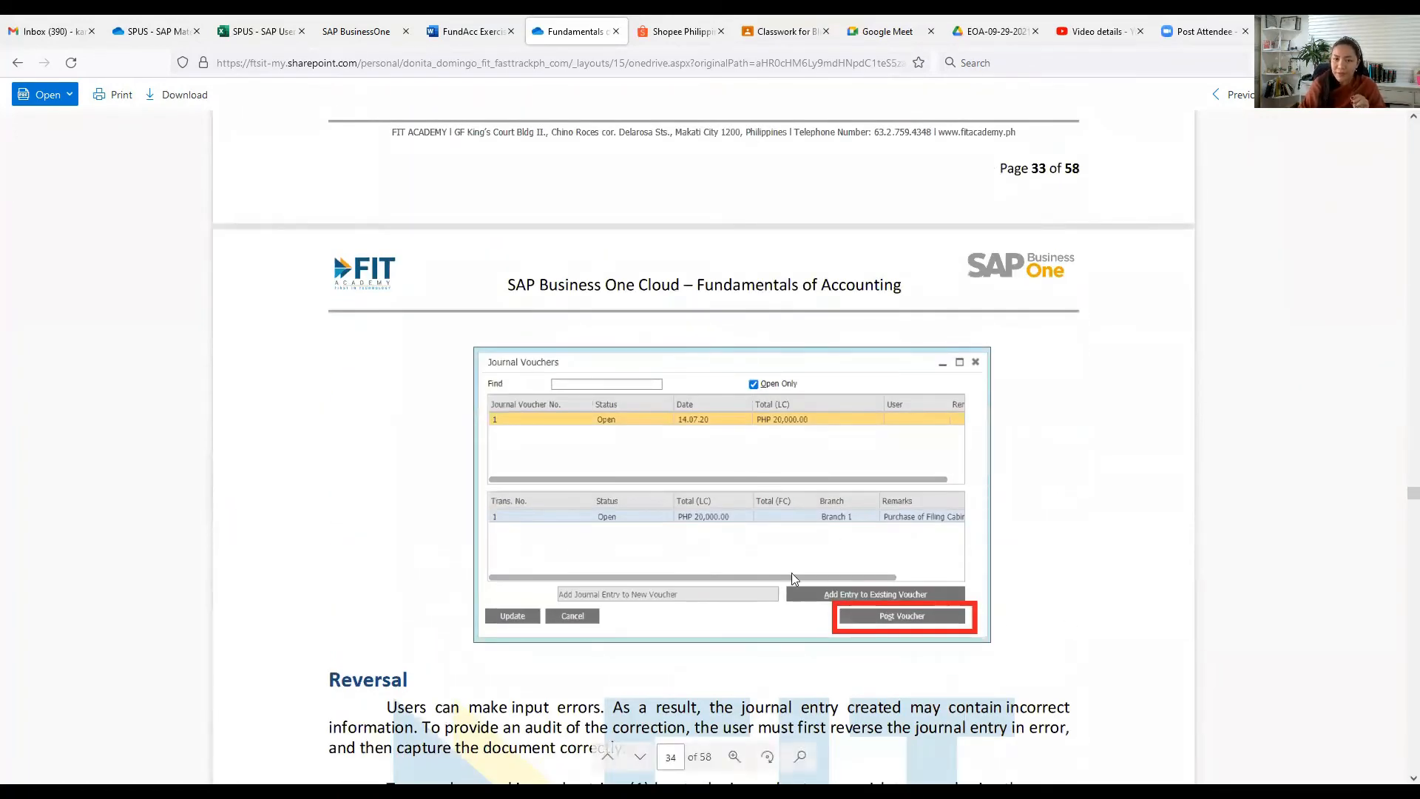
{"action": "mouse_move", "coordinate": [567, 565]}
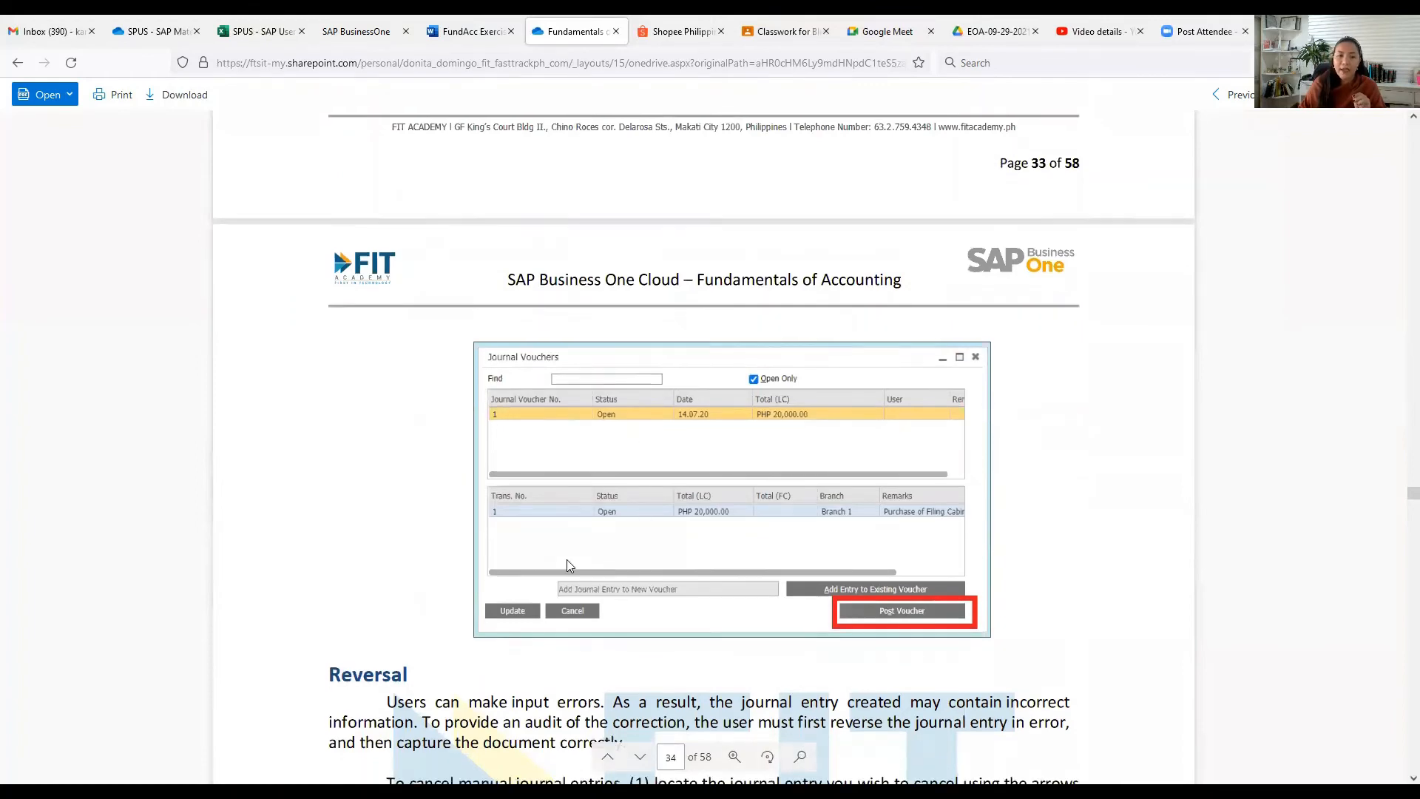
{"action": "scroll", "coordinate": [567, 559], "scroll_direction": "down", "scroll_amount": 3}
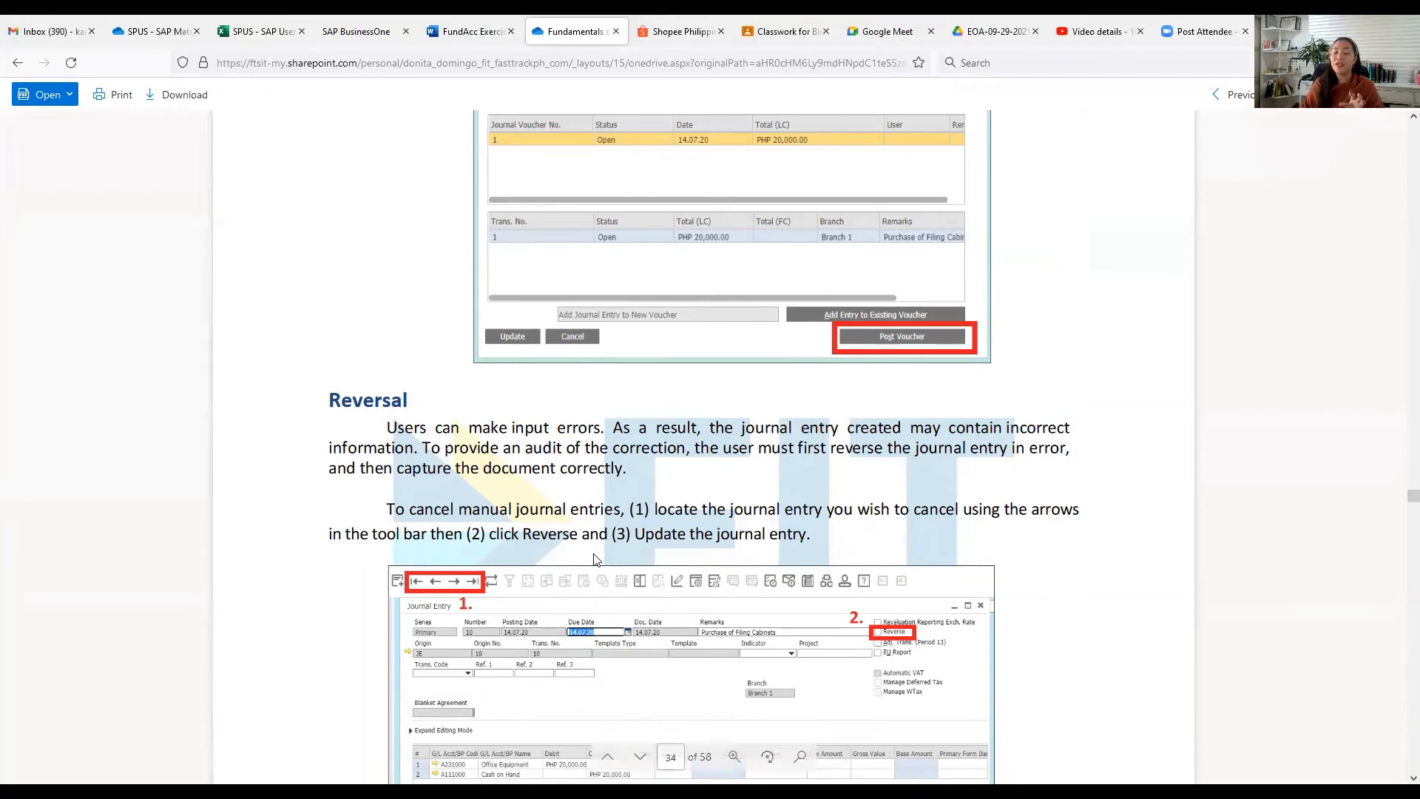
{"action": "scroll", "coordinate": [594, 554], "scroll_direction": "down", "scroll_amount": 3}
{"action": "scroll", "coordinate": [594, 553], "scroll_direction": "down", "scroll_amount": 4}
{"action": "scroll", "coordinate": [594, 554], "scroll_direction": "down", "scroll_amount": 2}
{"action": "scroll", "coordinate": [594, 559], "scroll_direction": "up", "scroll_amount": 2}
{"action": "scroll", "coordinate": [594, 533], "scroll_direction": "up", "scroll_amount": 2}
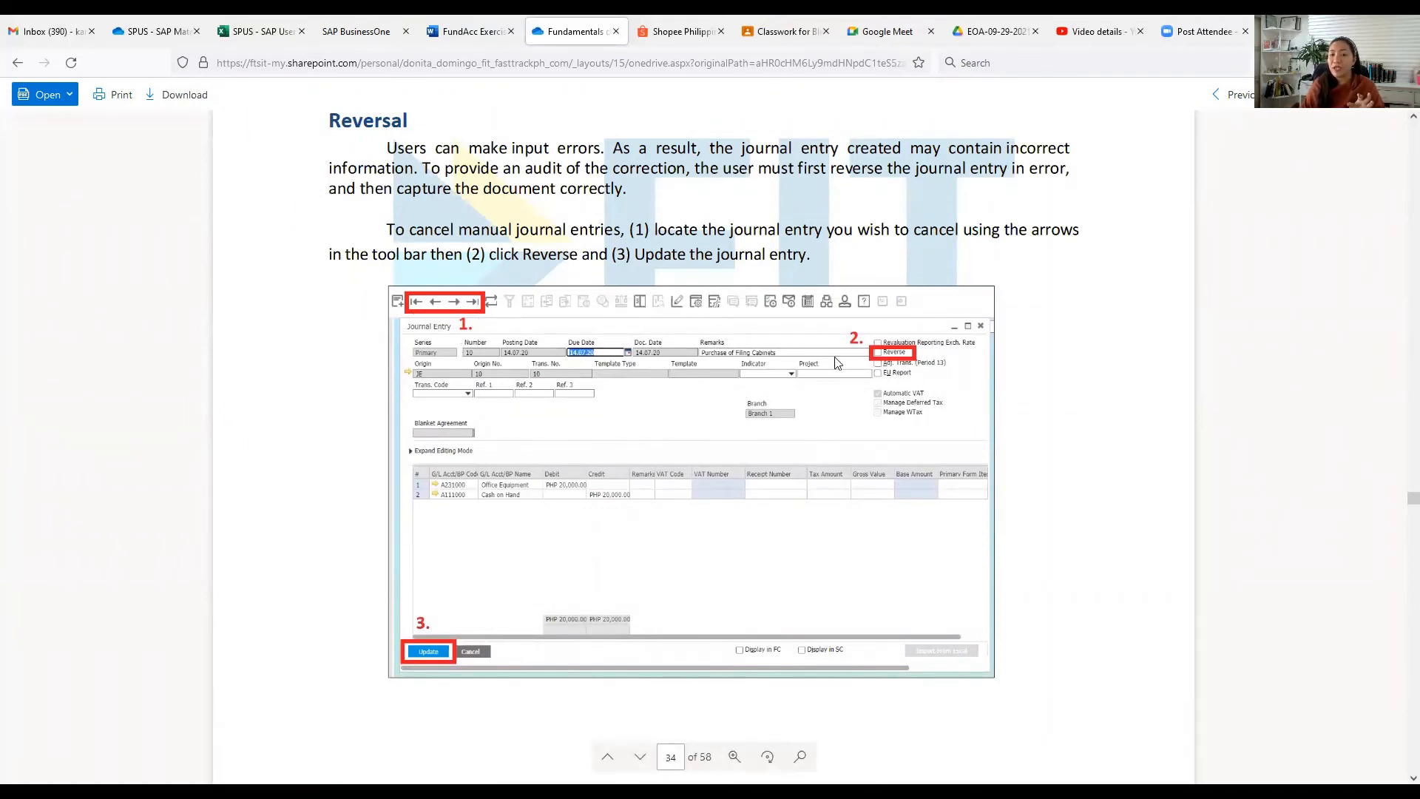
{"action": "scroll", "coordinate": [535, 655], "scroll_direction": "down", "scroll_amount": 2}
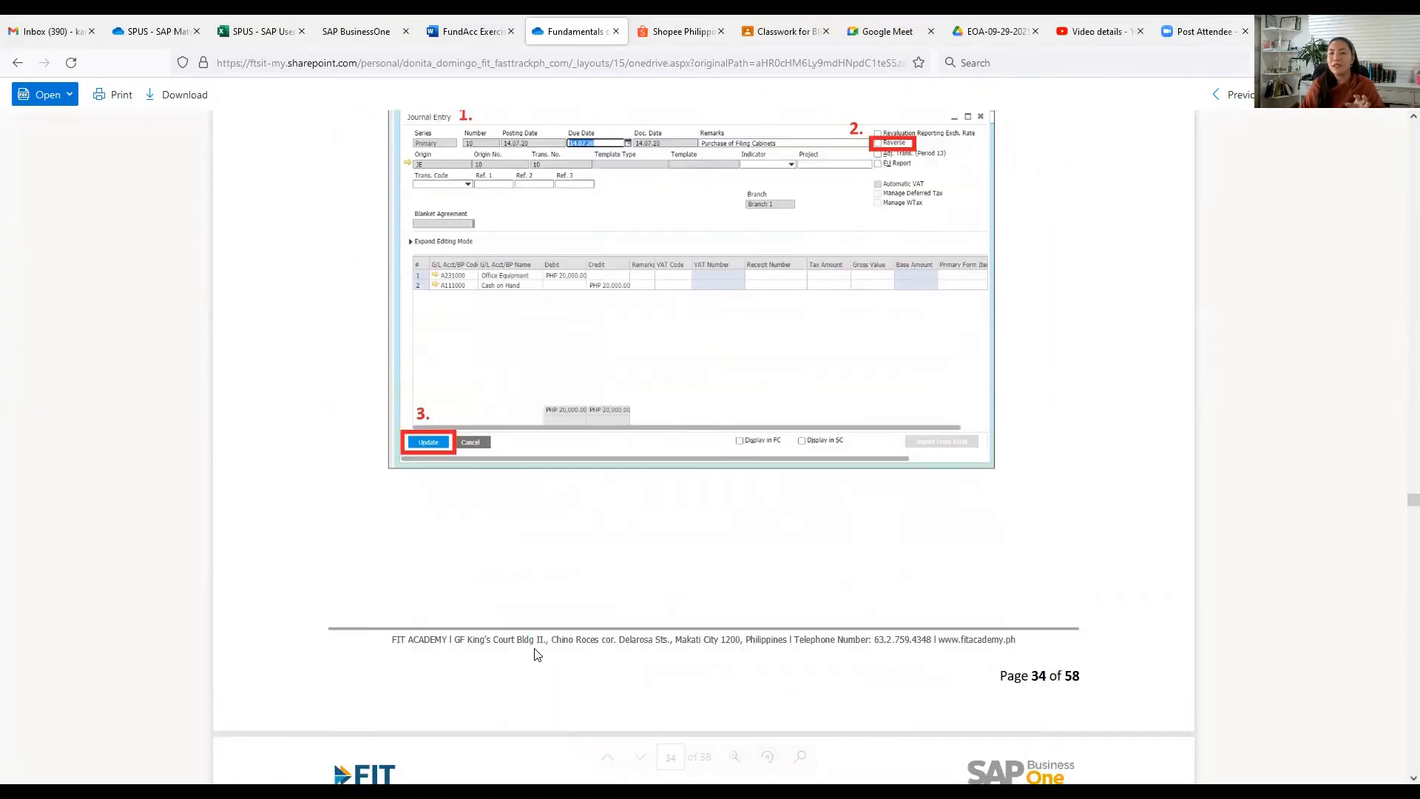
{"action": "scroll", "coordinate": [534, 654], "scroll_direction": "down", "scroll_amount": 1}
{"action": "scroll", "coordinate": [534, 653], "scroll_direction": "up", "scroll_amount": 4}
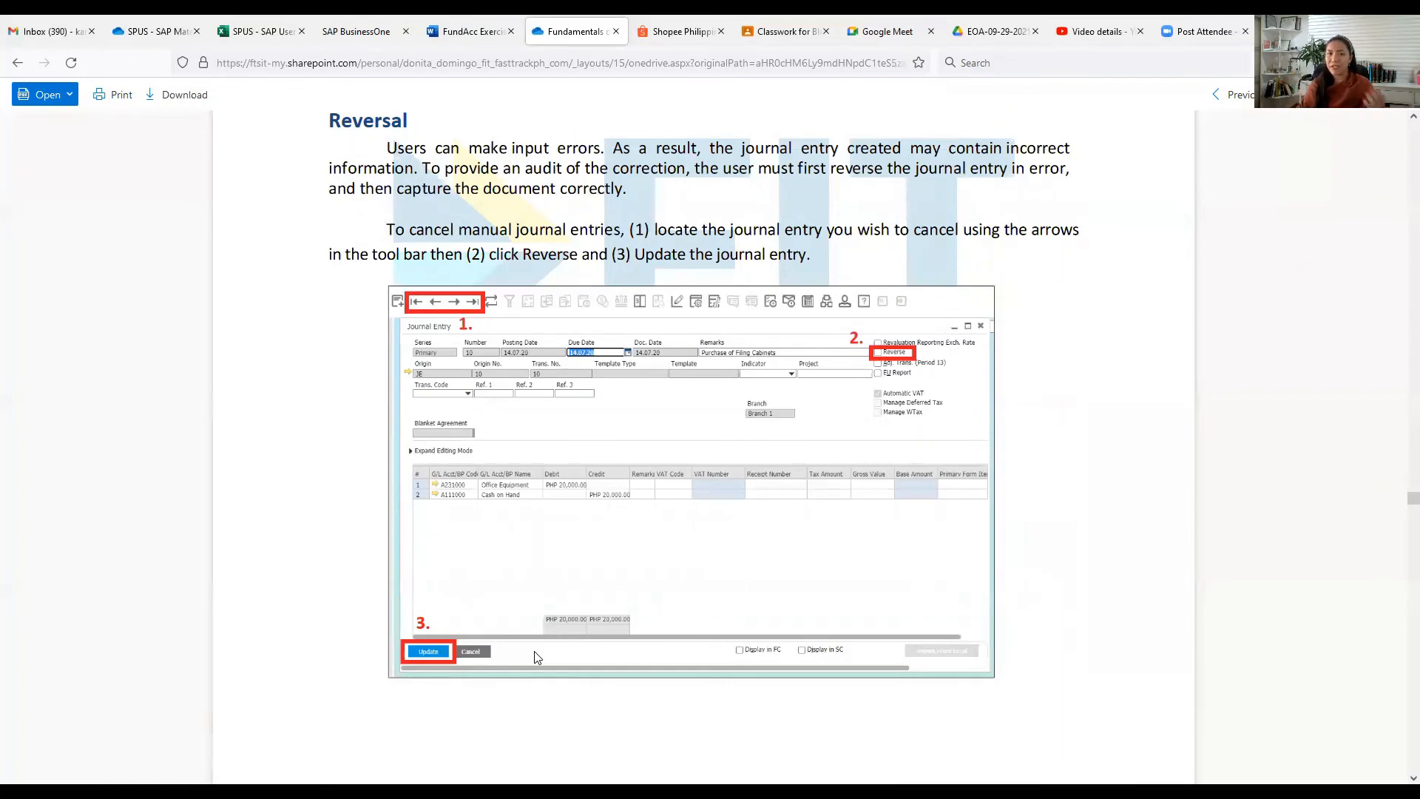
{"action": "scroll", "coordinate": [535, 657], "scroll_direction": "down", "scroll_amount": 1}
{"action": "scroll", "coordinate": [533, 655], "scroll_direction": "down", "scroll_amount": 5}
{"action": "scroll", "coordinate": [534, 656], "scroll_direction": "down", "scroll_amount": 2}
{"action": "scroll", "coordinate": [534, 656], "scroll_direction": "down", "scroll_amount": 2}
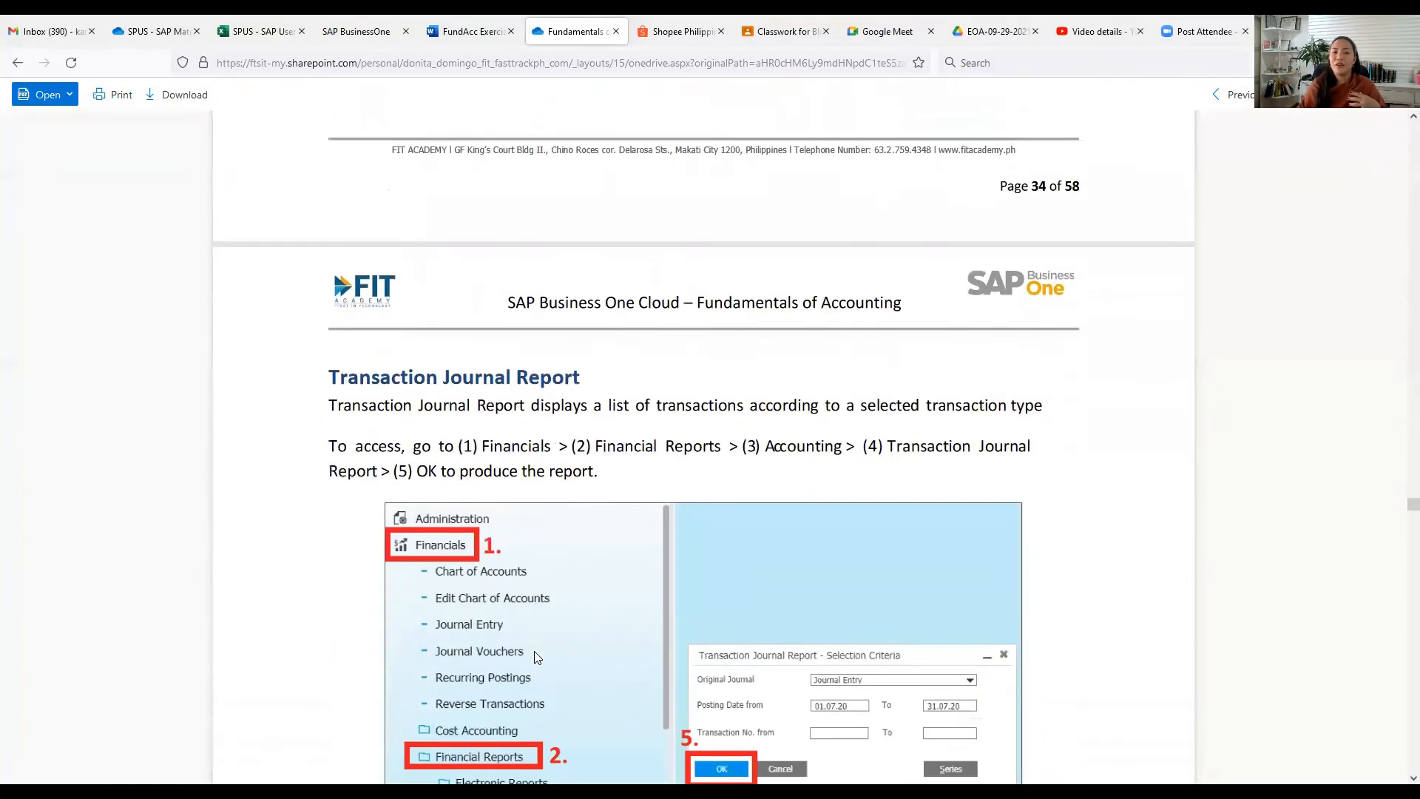
{"action": "scroll", "coordinate": [533, 656], "scroll_direction": "down", "scroll_amount": 2}
{"action": "scroll", "coordinate": [534, 652], "scroll_direction": "down", "scroll_amount": 2}
{"action": "scroll", "coordinate": [534, 651], "scroll_direction": "down", "scroll_amount": 1}
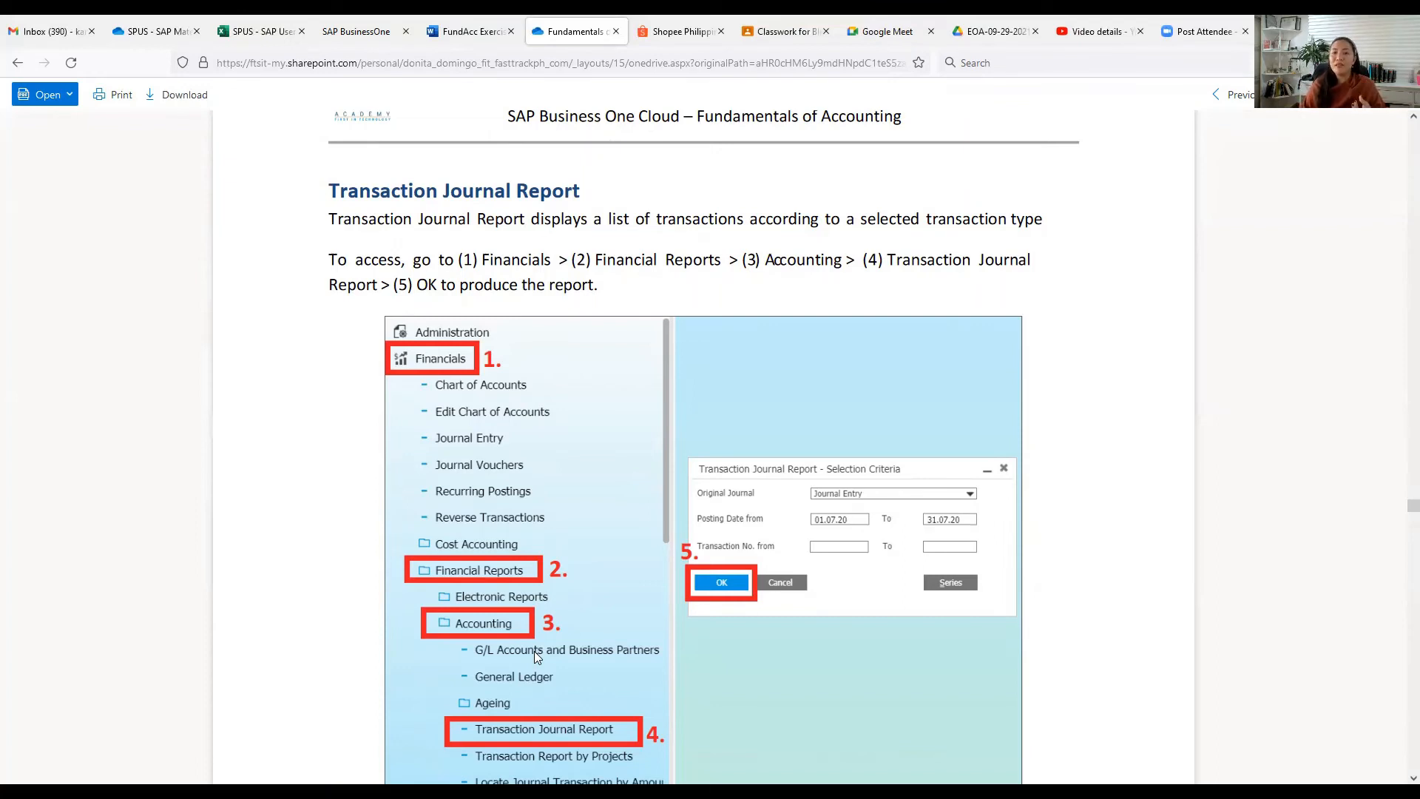
{"action": "scroll", "coordinate": [541, 663], "scroll_direction": "down", "scroll_amount": 1}
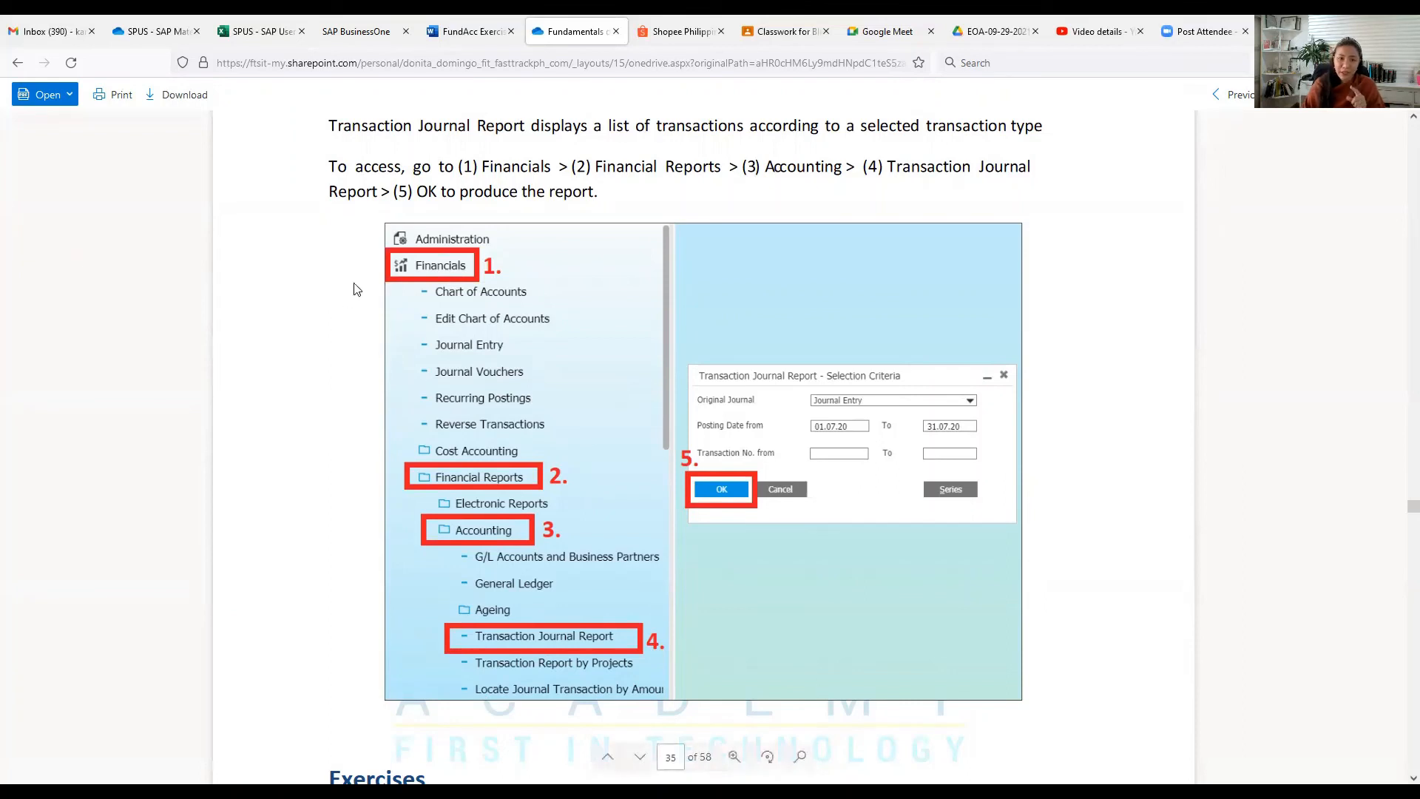
{"action": "mouse_move", "coordinate": [744, 514]}
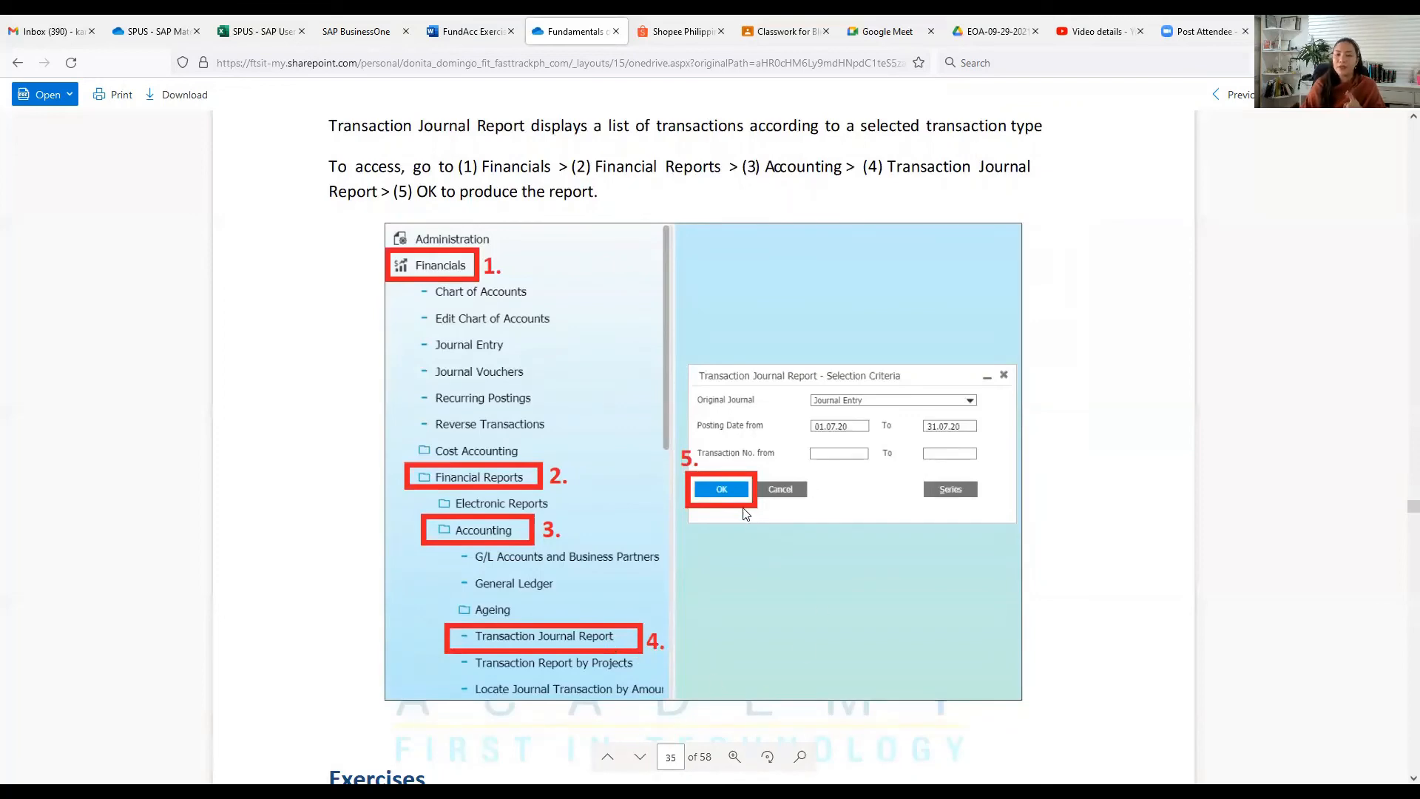
{"action": "scroll", "coordinate": [791, 647], "scroll_direction": "down", "scroll_amount": 3}
{"action": "scroll", "coordinate": [790, 651], "scroll_direction": "down", "scroll_amount": 3}
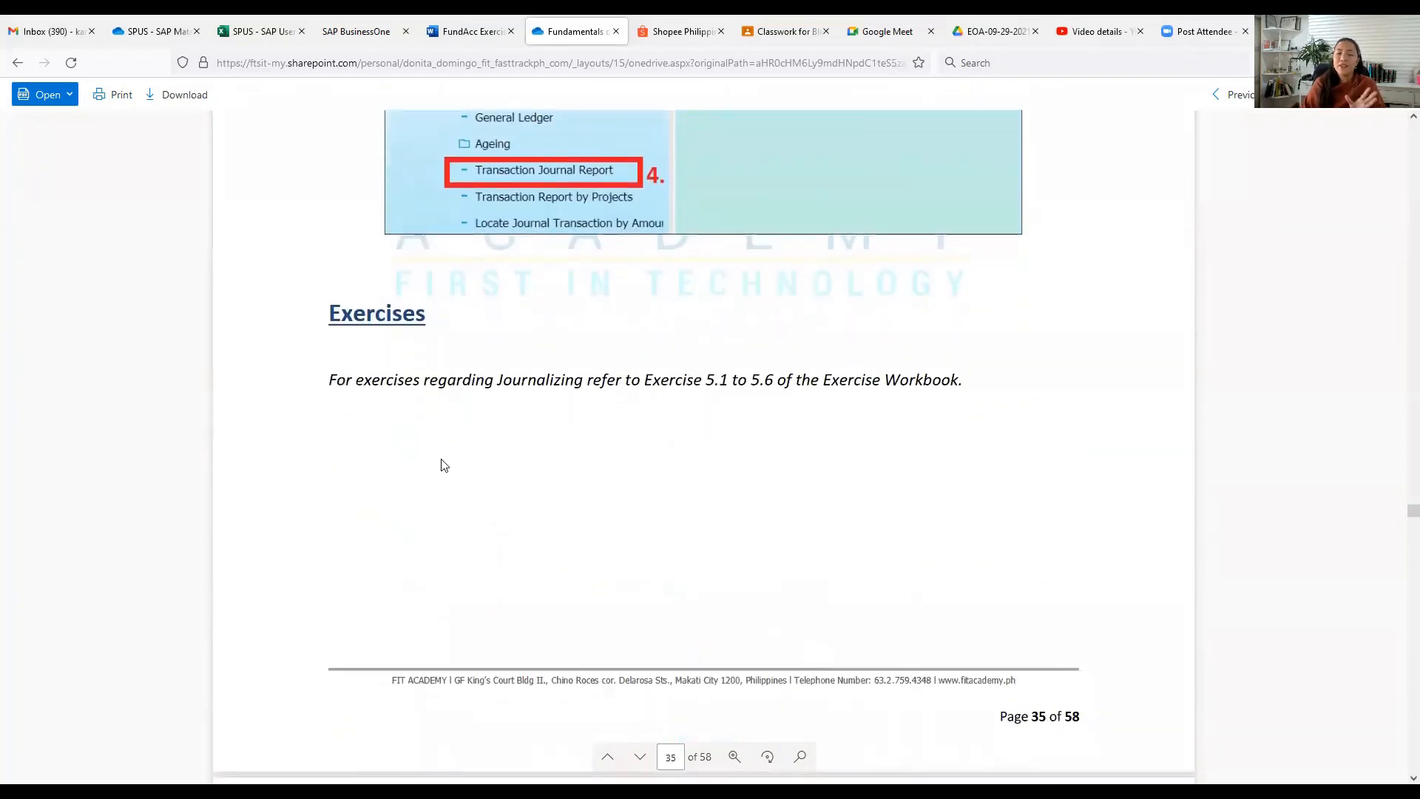
{"action": "scroll", "coordinate": [560, 540], "scroll_direction": "up", "scroll_amount": 1}
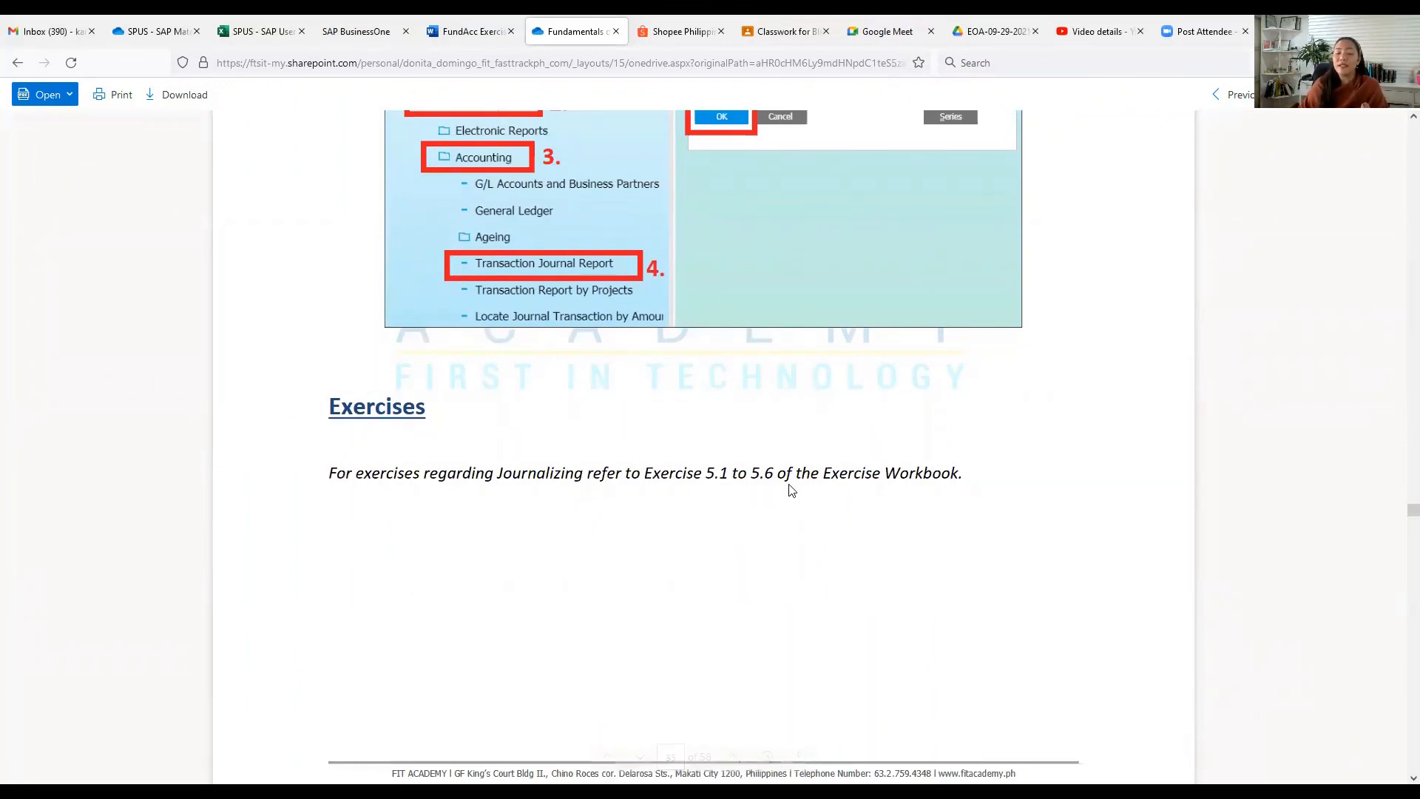
{"action": "scroll", "coordinate": [784, 544], "scroll_direction": "up", "scroll_amount": 2}
{"action": "scroll", "coordinate": [771, 618], "scroll_direction": "up", "scroll_amount": 1}
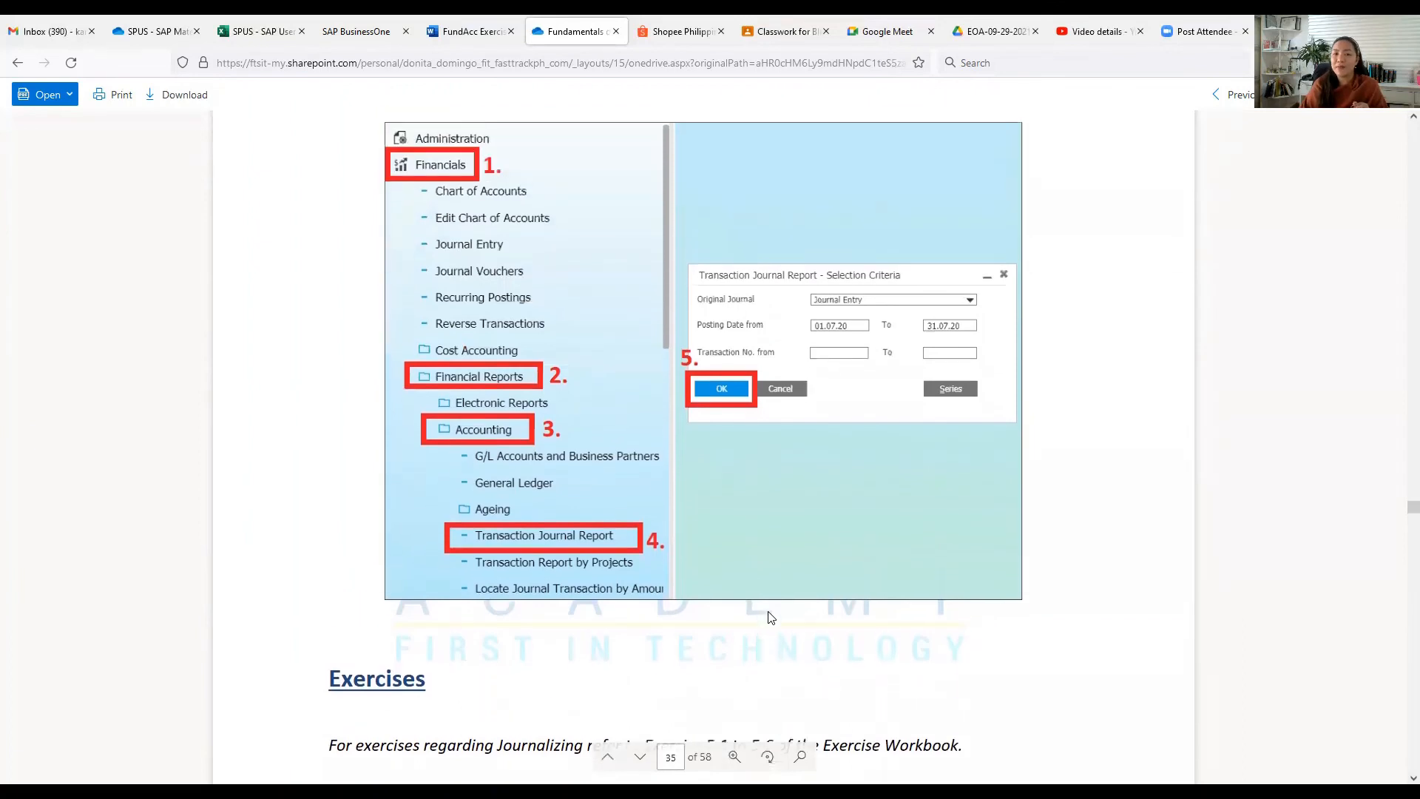
{"action": "scroll", "coordinate": [770, 618], "scroll_direction": "down", "scroll_amount": 1}
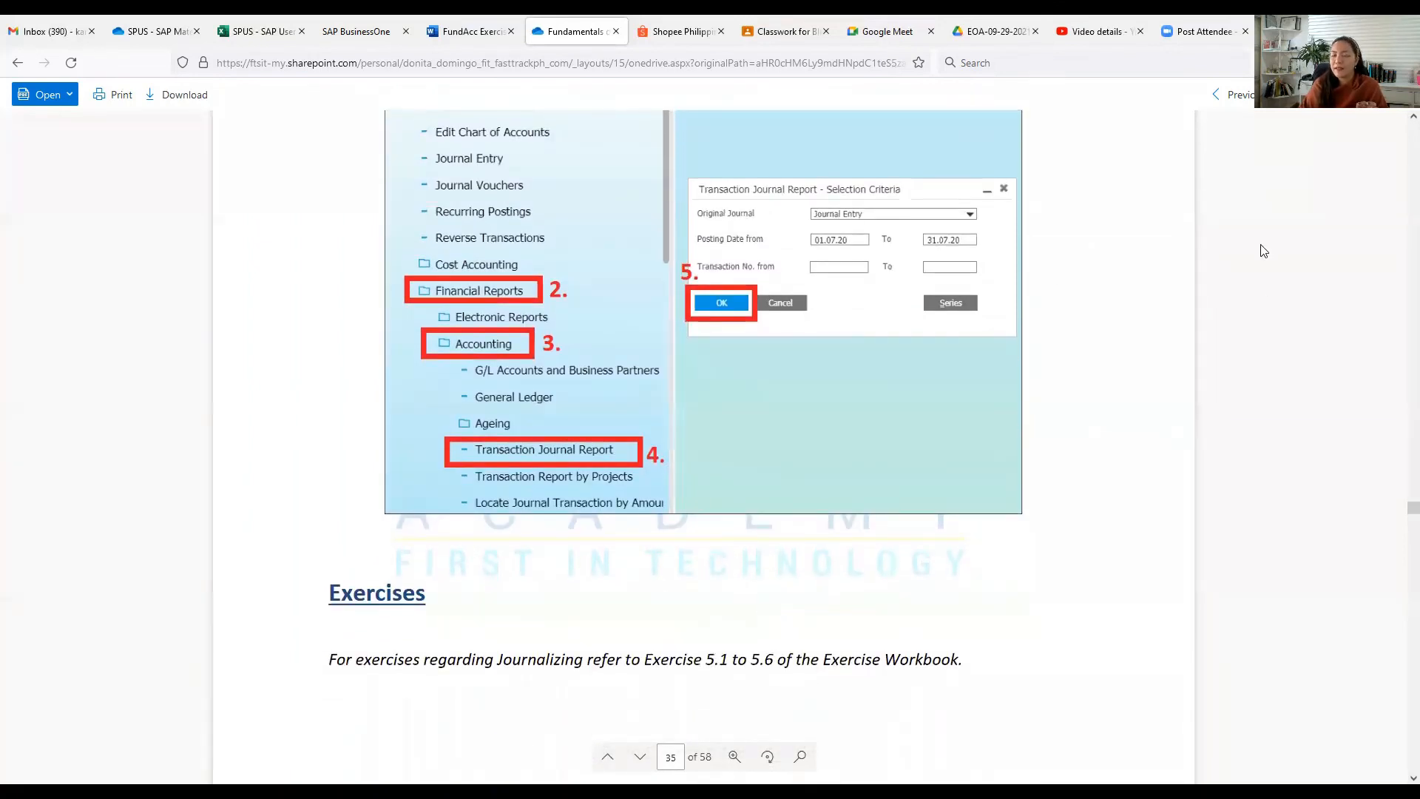